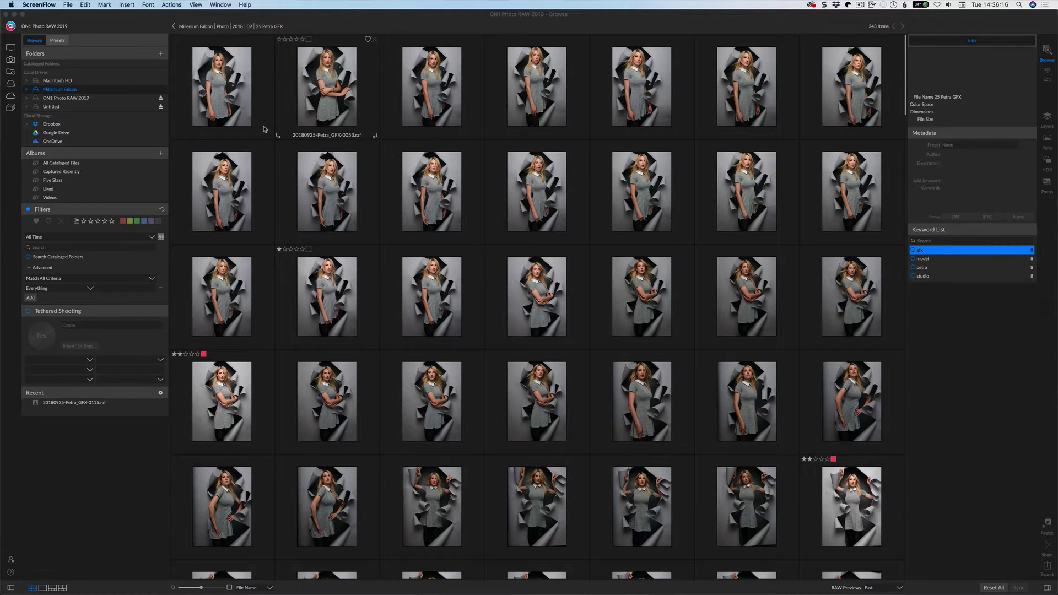
right_click(947, 252)
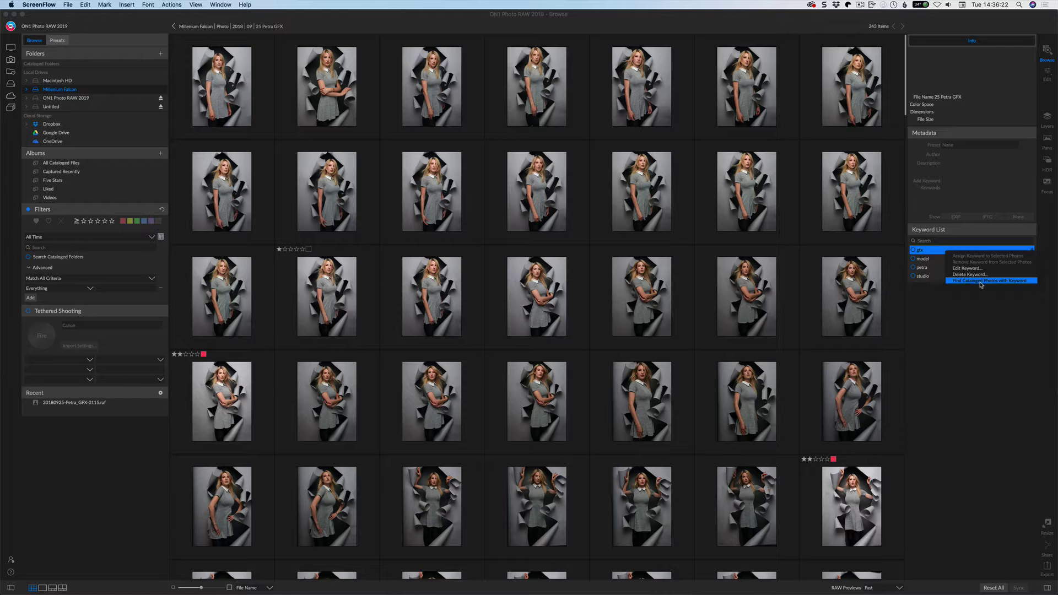
left_click(944, 248)
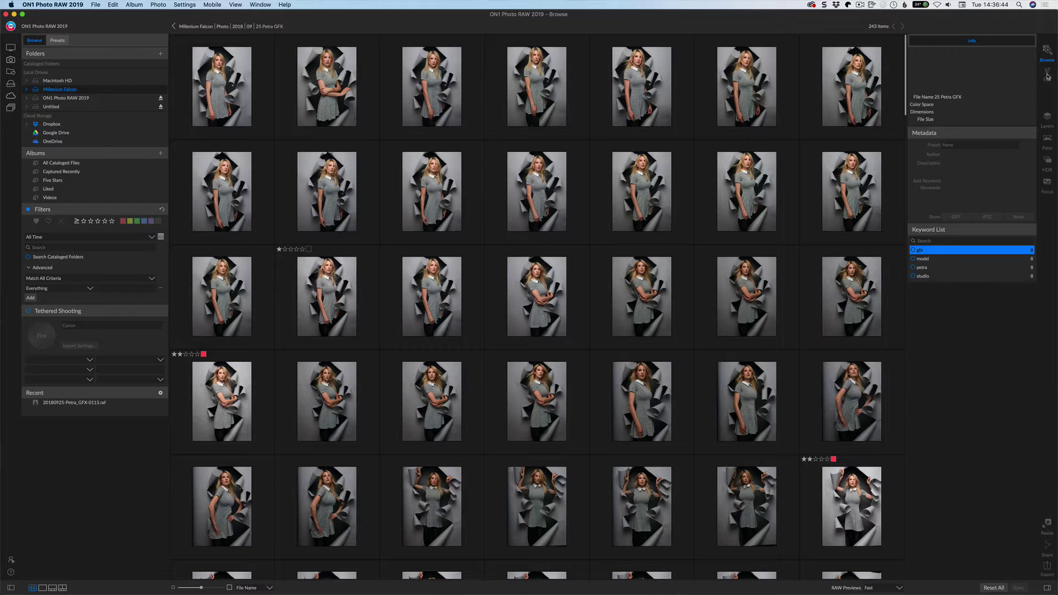
Find the close-up portrait in the dark red top ending in GFX-0118 and open it for editing
scroll(856, 164, "down", 15)
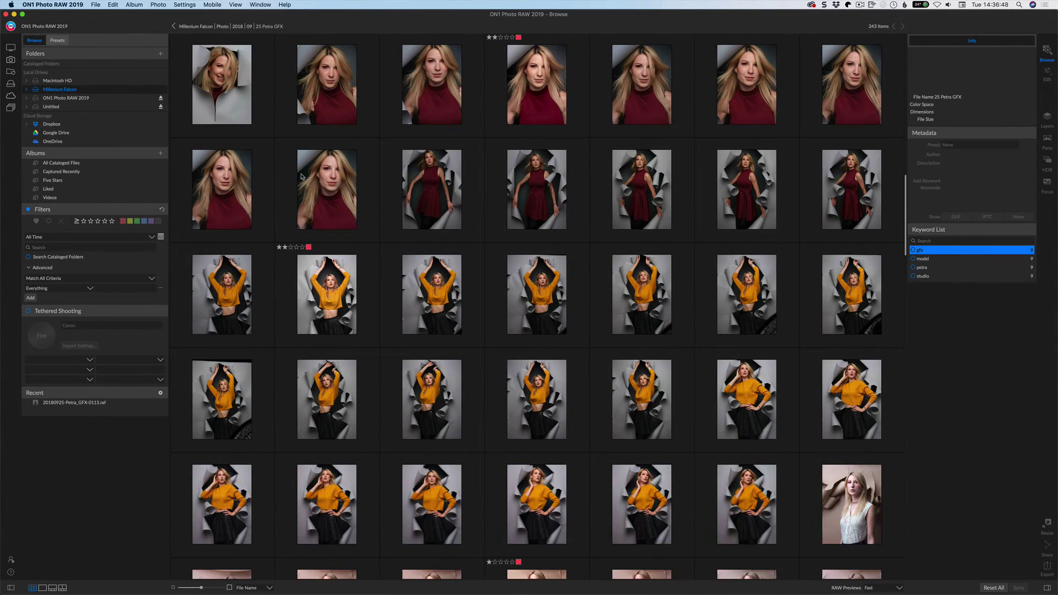
scroll(316, 178, "up", 1)
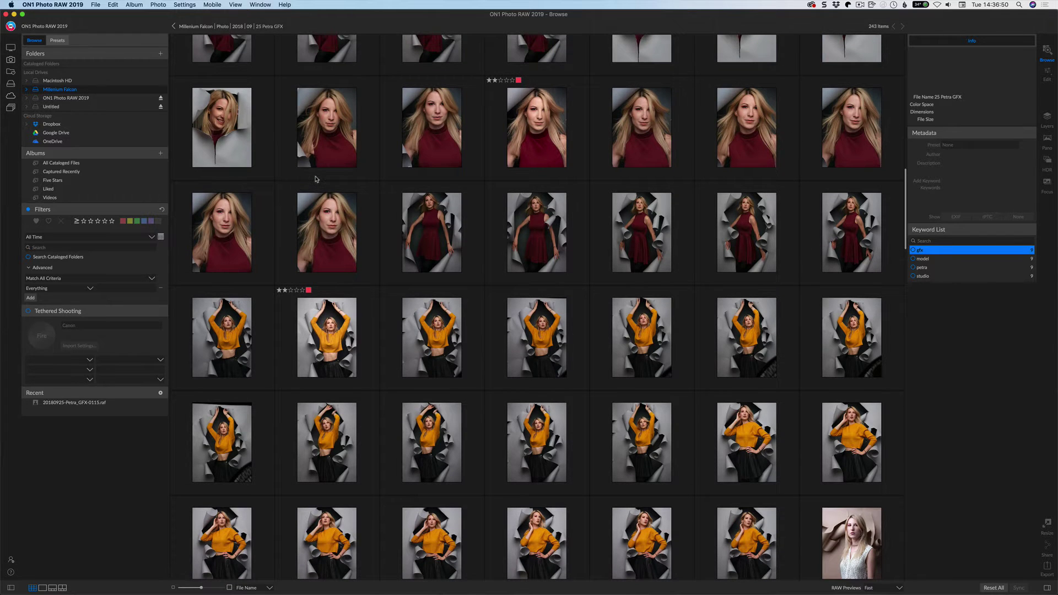
left_click(235, 213)
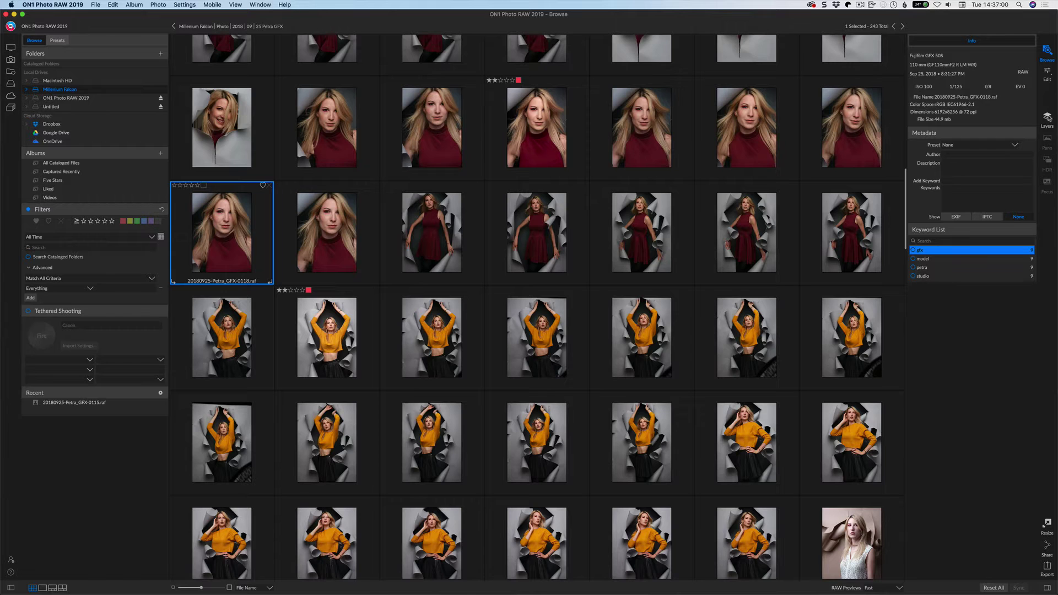
left_click(1047, 75)
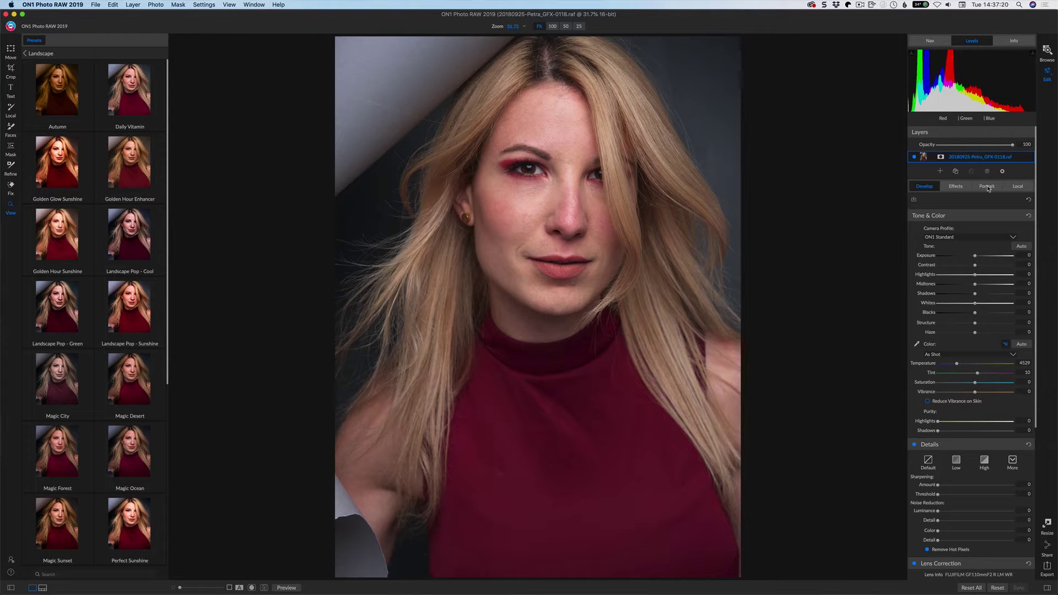
Enable Portrait skin retouching with Blemishes 52, Smoothing 71, Shine 18, Evenness 51 and Range 149
left_click(988, 187)
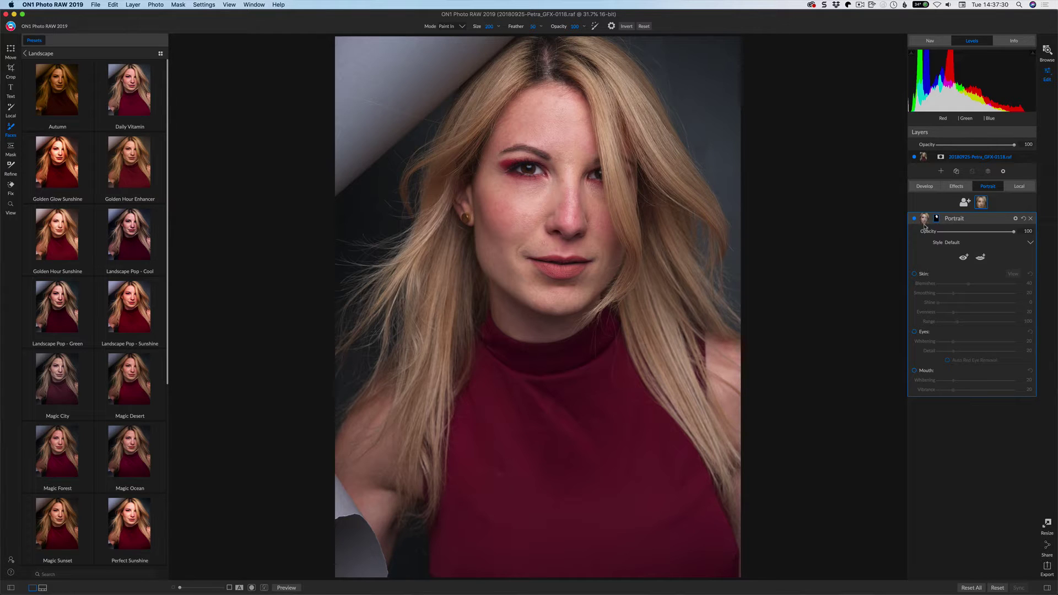
left_click(915, 274)
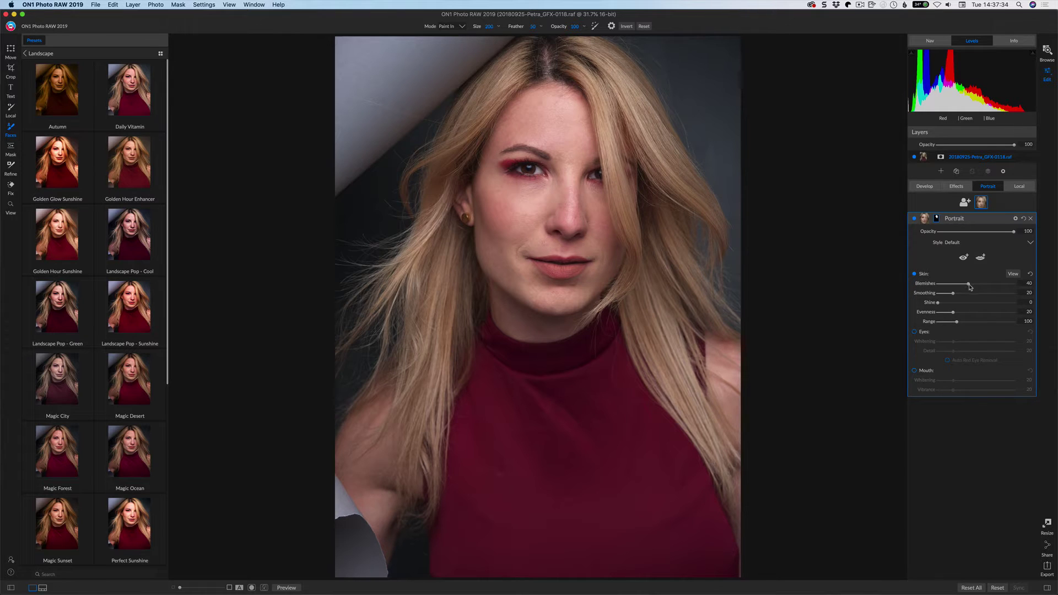
left_click_drag(970, 284, 992, 295)
mouse_move(941, 304)
left_mouse_down()
mouse_move(974, 317)
mouse_move(967, 323)
left_mouse_up()
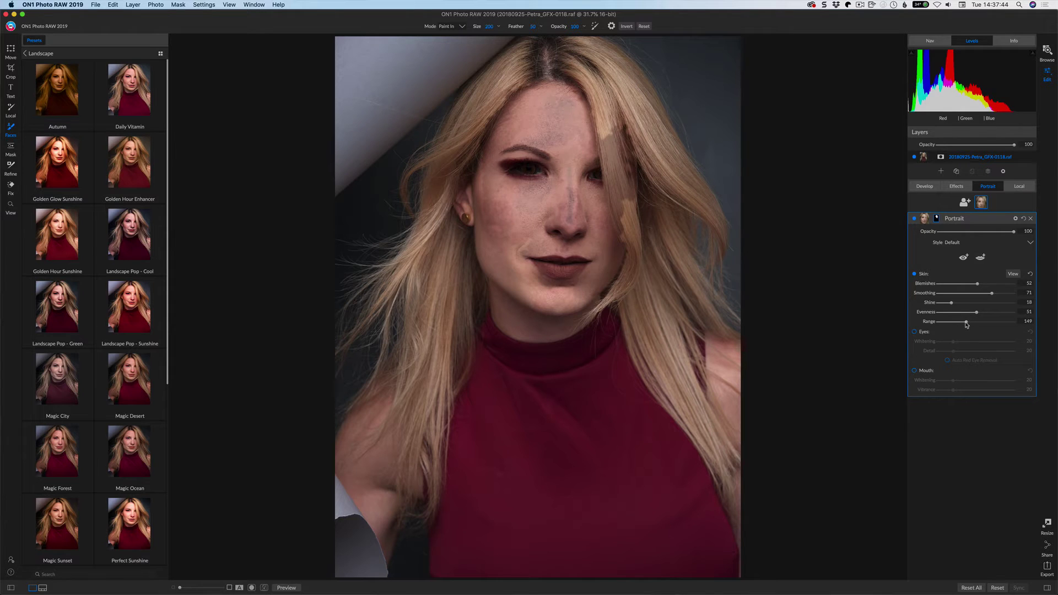
Enable eye retouching, mark the centre of both eyes and set the eye Whitening to 27
left_click(915, 332)
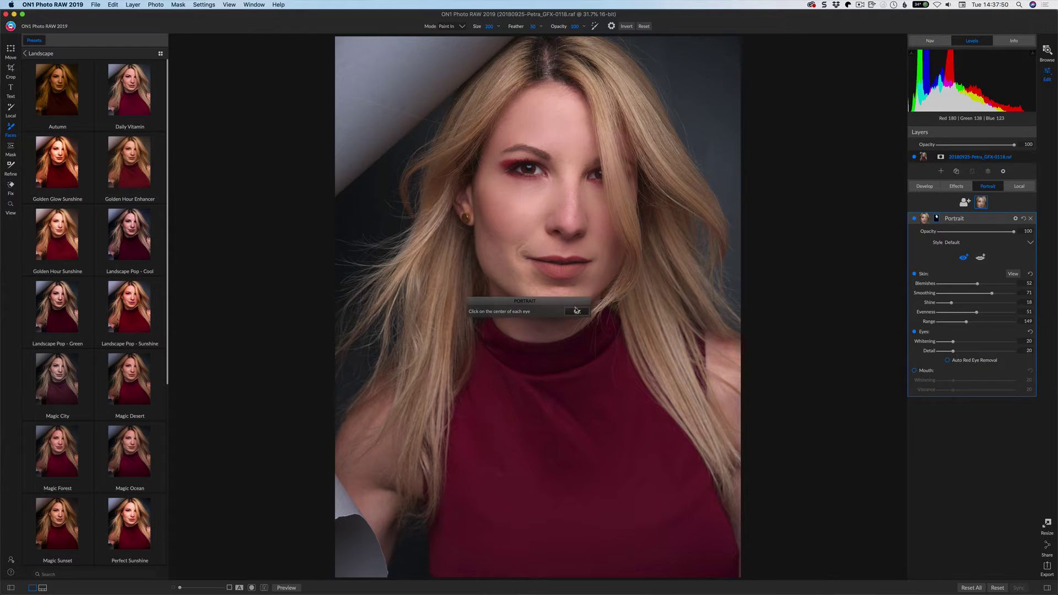
left_click(530, 170)
left_click(604, 178)
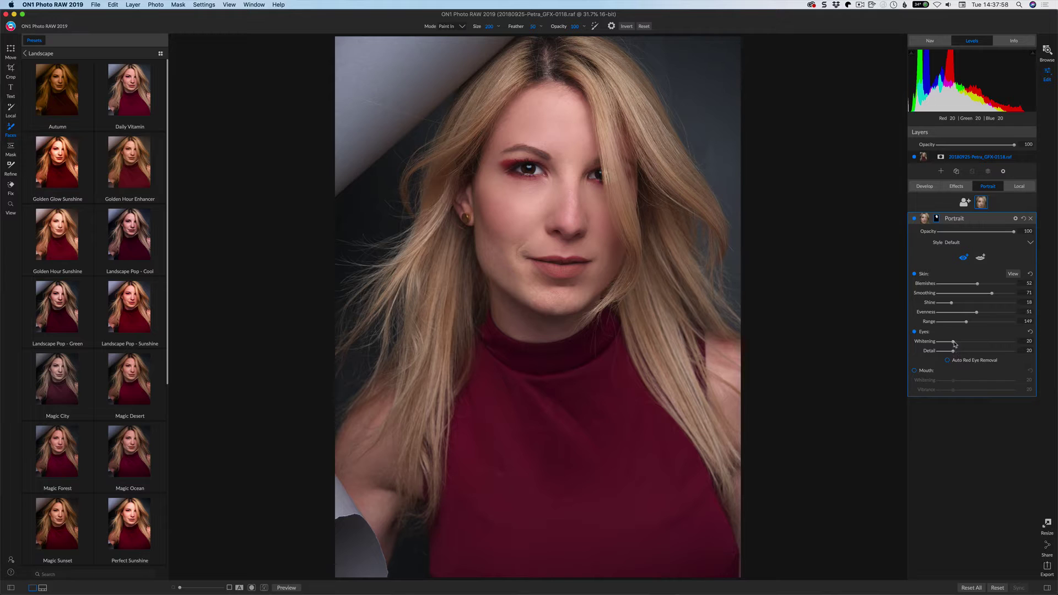
left_click_drag(954, 344, 959, 343)
Enable mouth retouching, mark both corners of the mouth and fit the outline to the lips
left_click(914, 371)
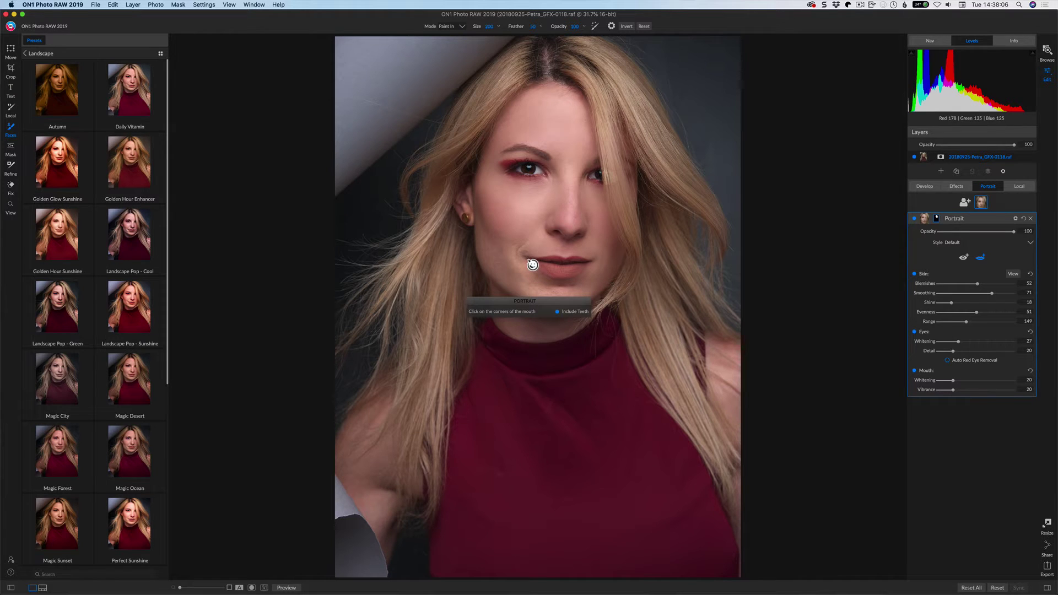
left_click(531, 262)
left_click(596, 268)
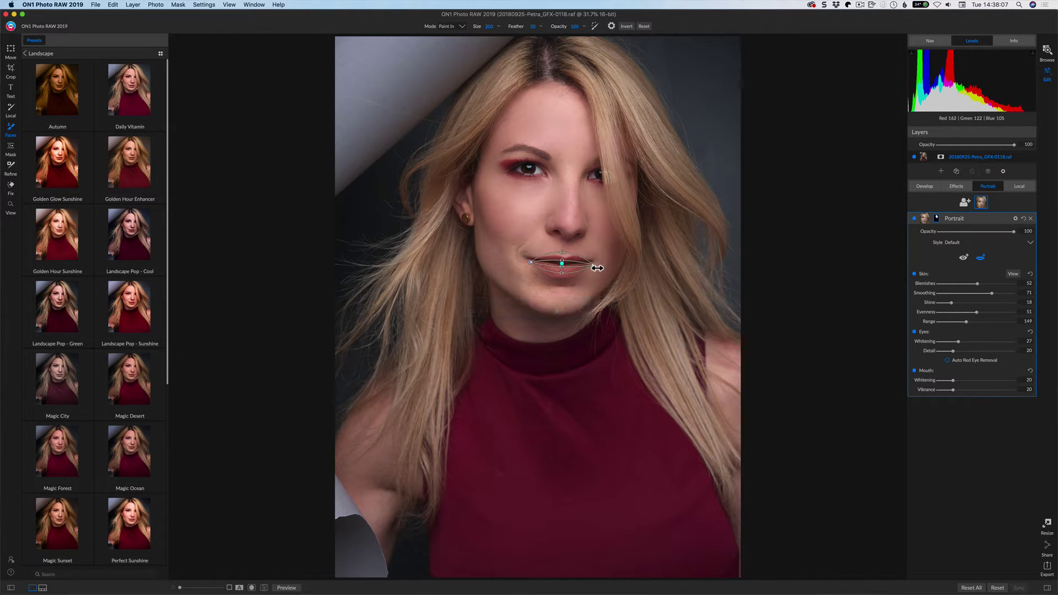
left_click_drag(563, 276, 565, 259)
left_click_drag(532, 266, 530, 261)
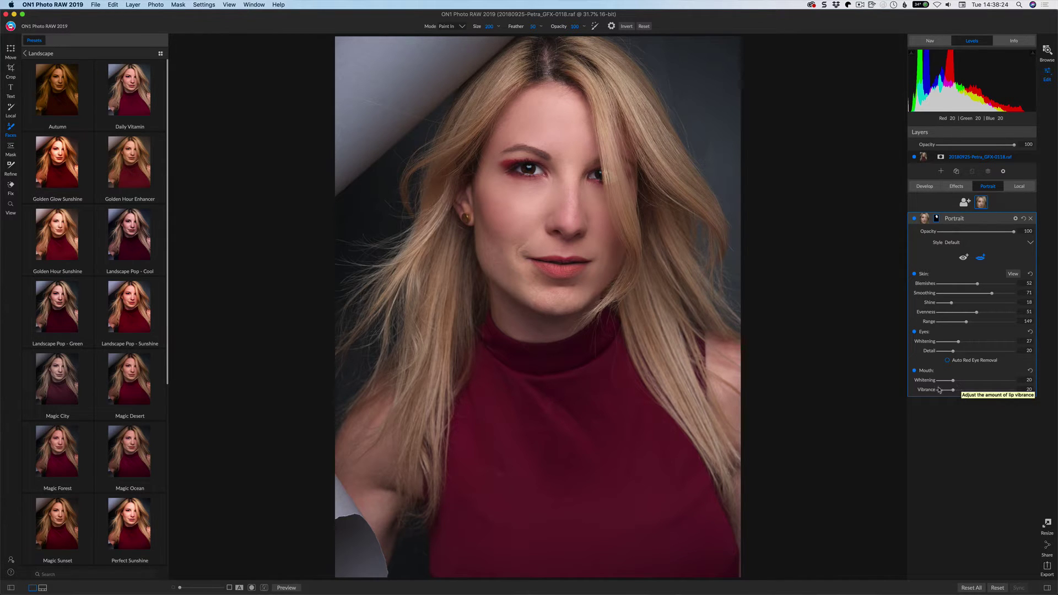
mouse_move(563, 278)
Return to browsing the photos and open the 100_0350 subfolder of Temp from Drone on the Millenium Falcon drive
left_click(1047, 51)
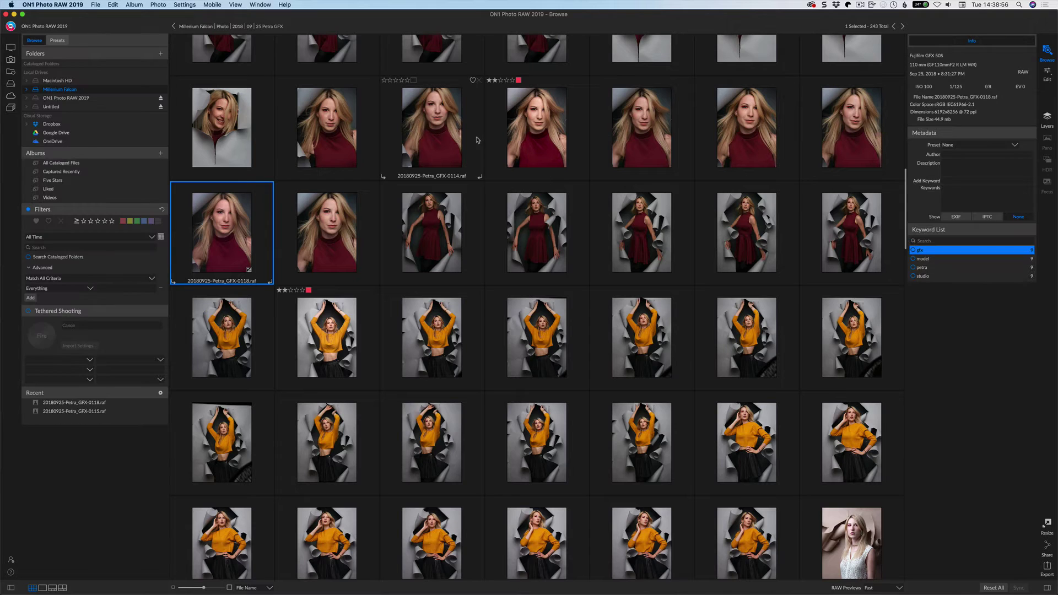
left_click(27, 90)
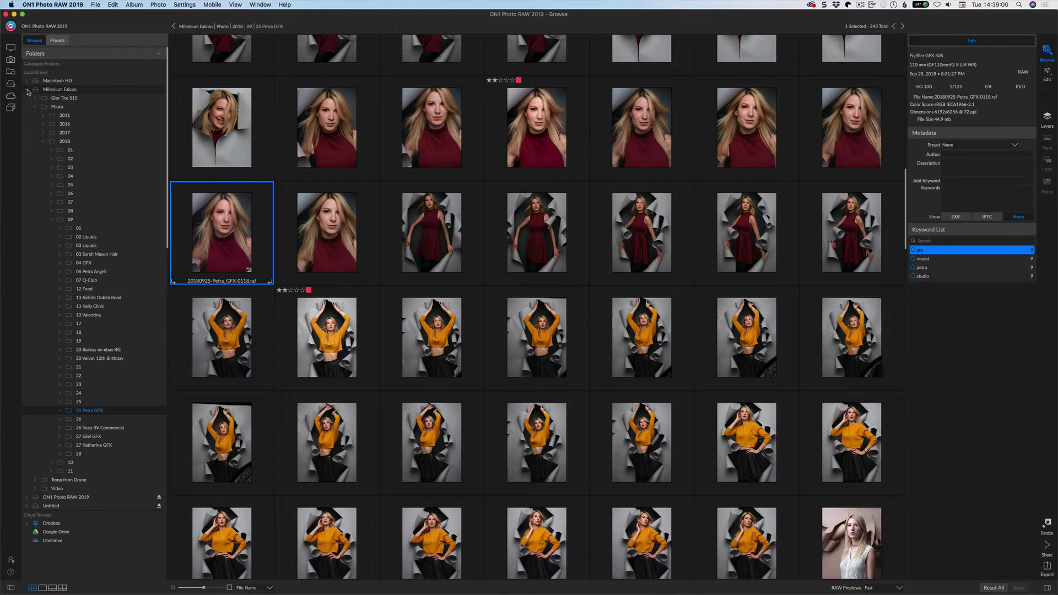
left_click(35, 108)
left_click(35, 108)
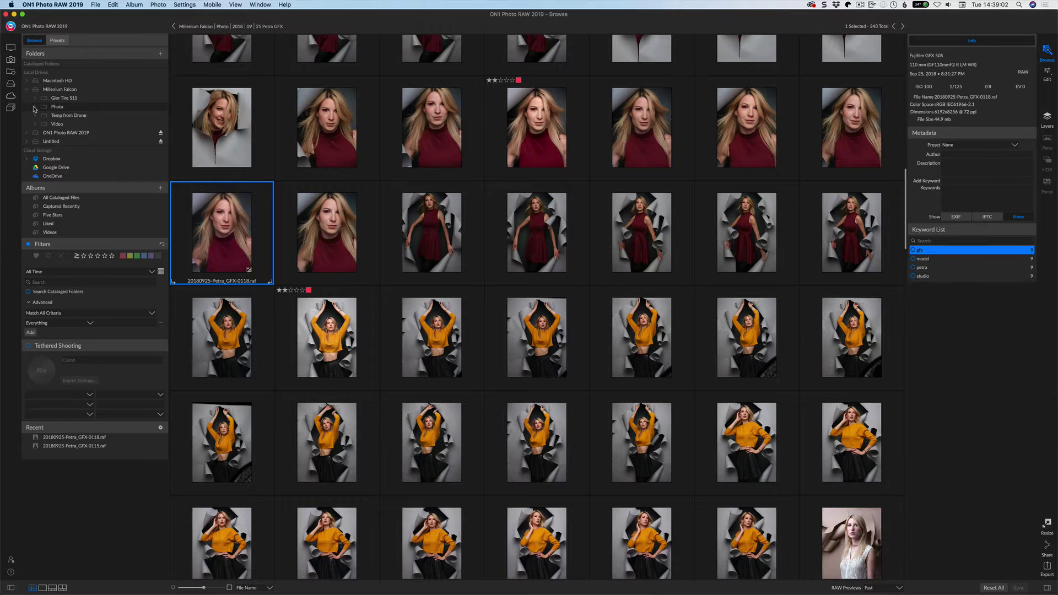
left_click(69, 116)
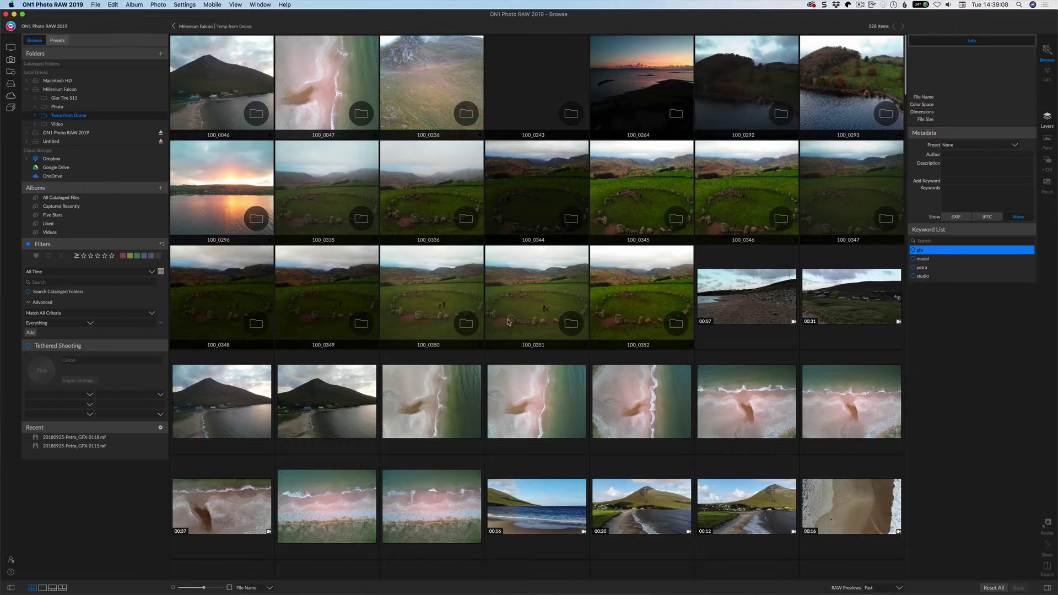
left_click(465, 324)
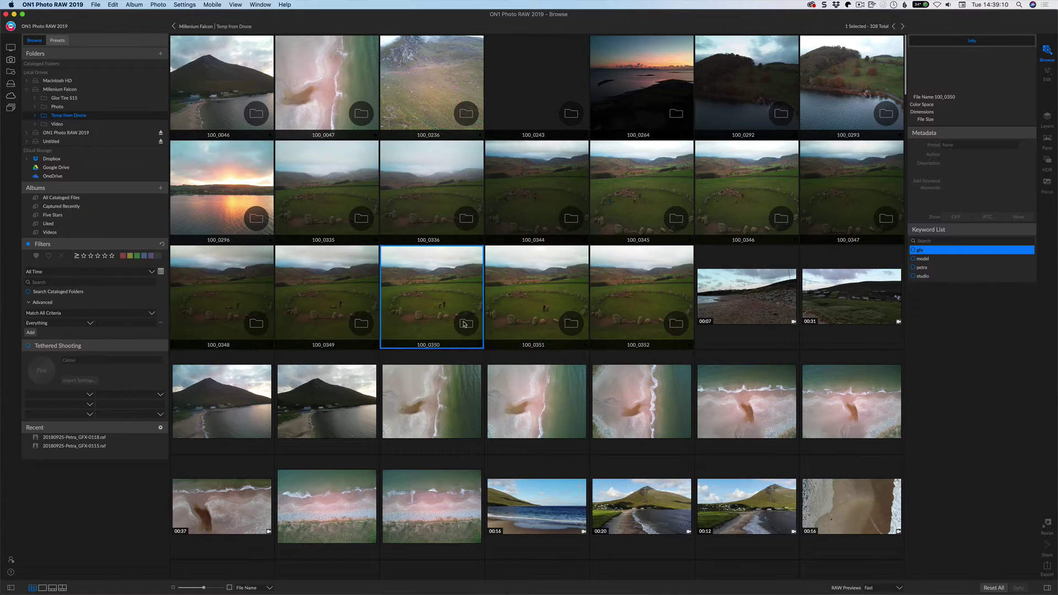
double_click(464, 324)
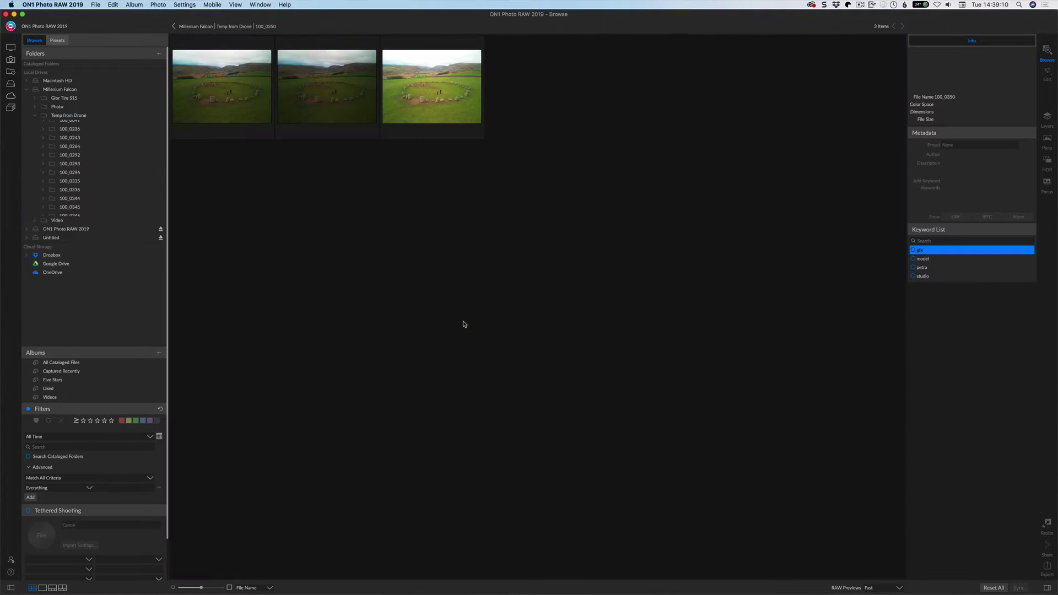
Merge HDR_0001.DNG, HDR_0002.DNG and HDR_0003.DNG into an HDR image and open it in Develop
left_click(221, 106)
left_click(432, 104, "shift")
right_click(432, 104)
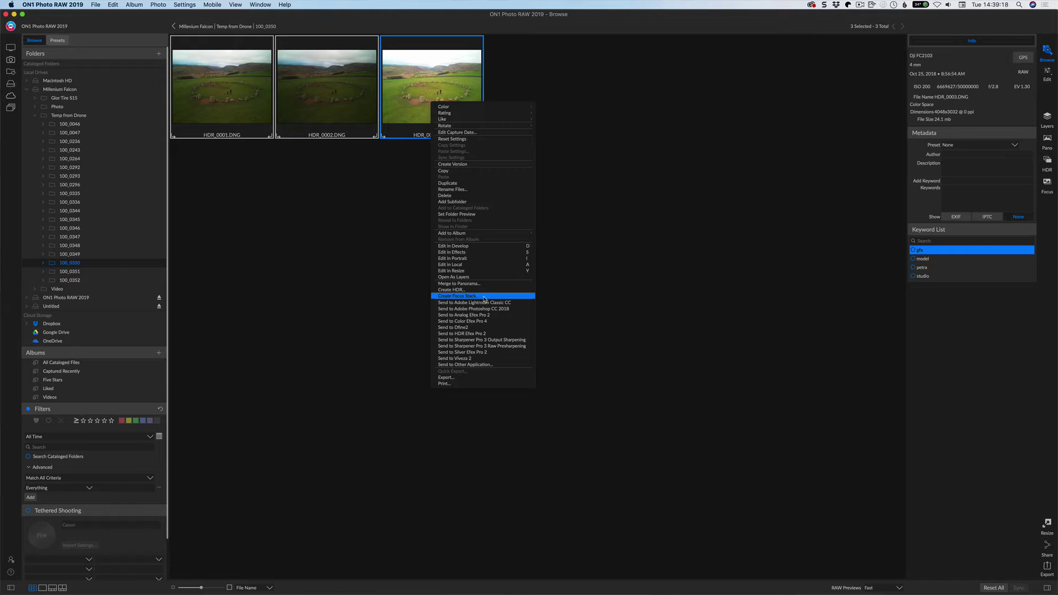
left_click(479, 292)
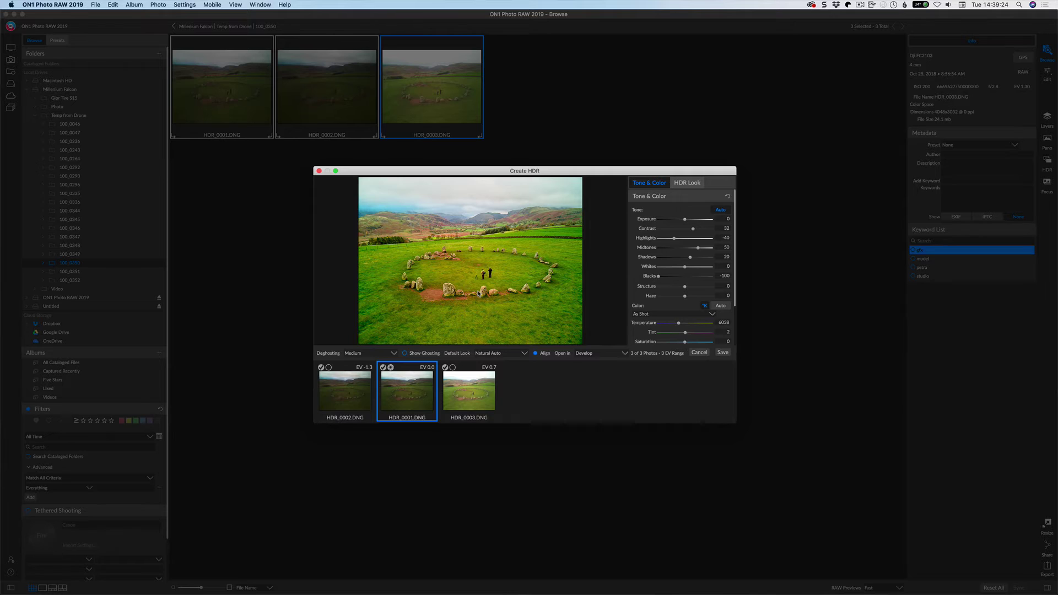
left_click(723, 353)
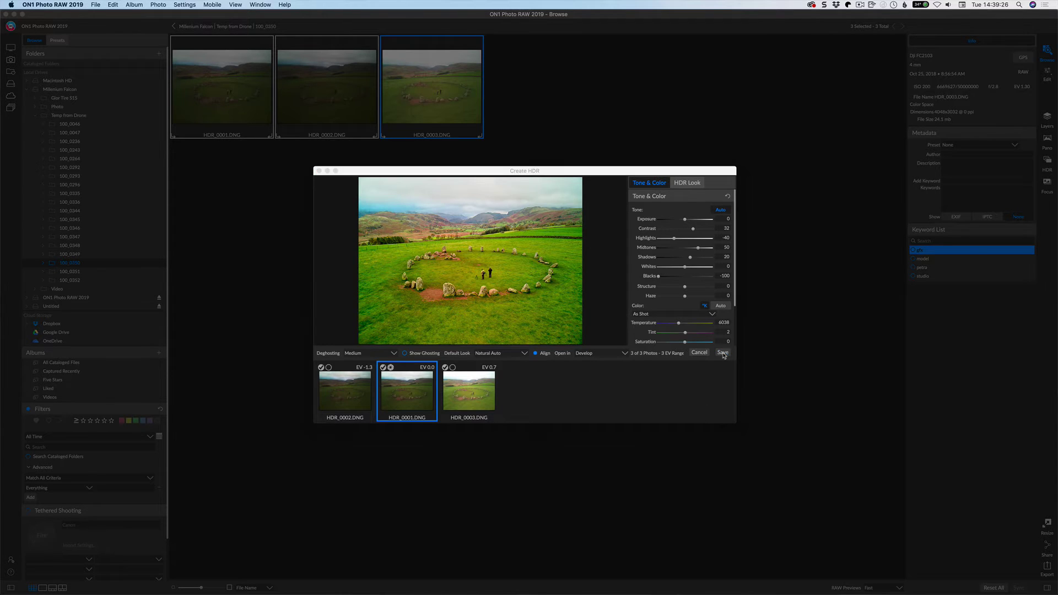
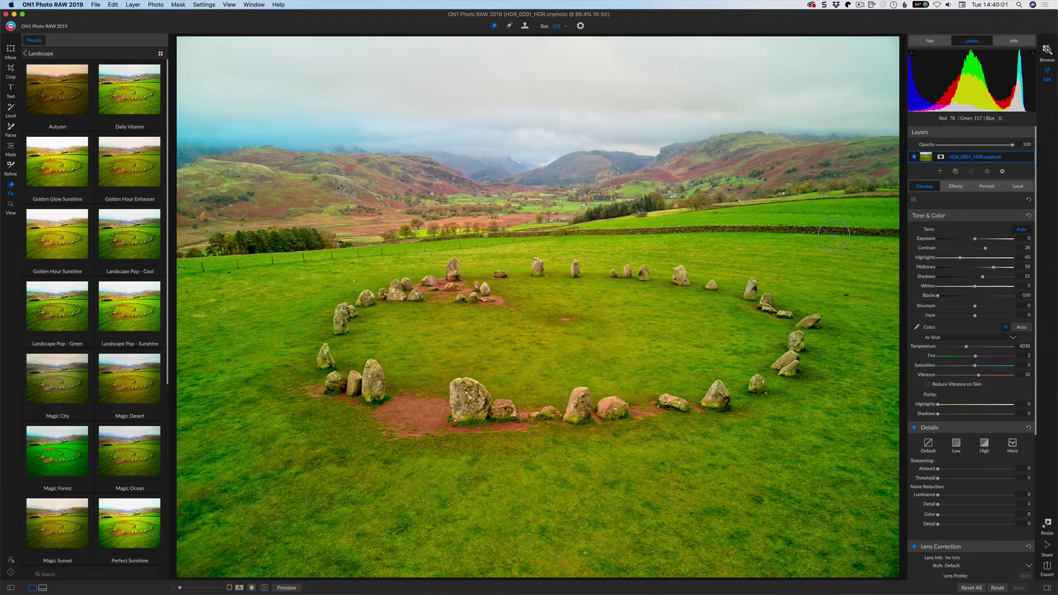
Add HDR_0002.DNG as a layer over the HDR image and set its Exposure to -0.25
left_click(940, 173)
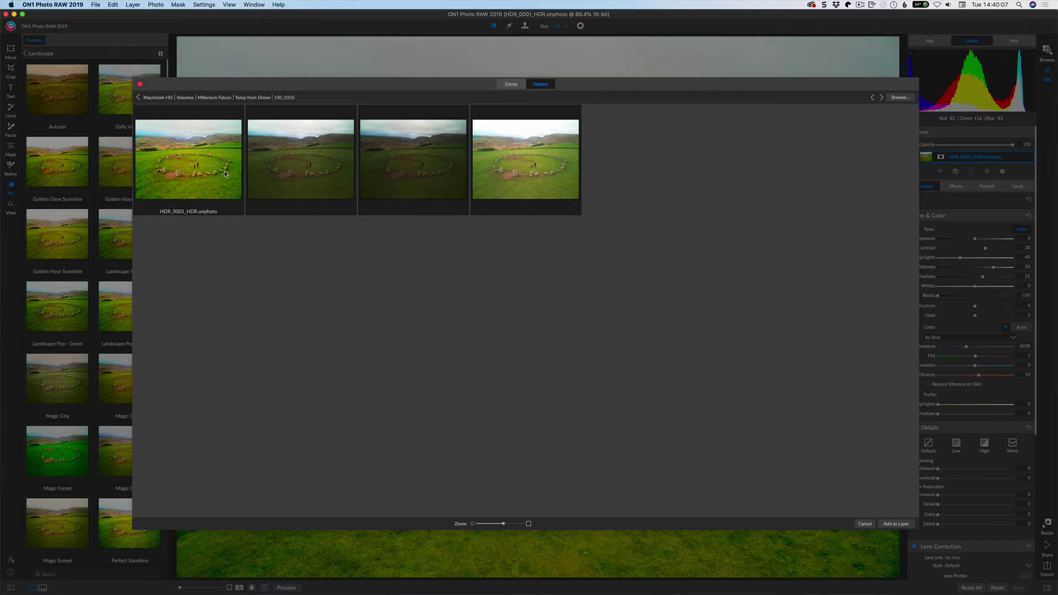
left_click(415, 166)
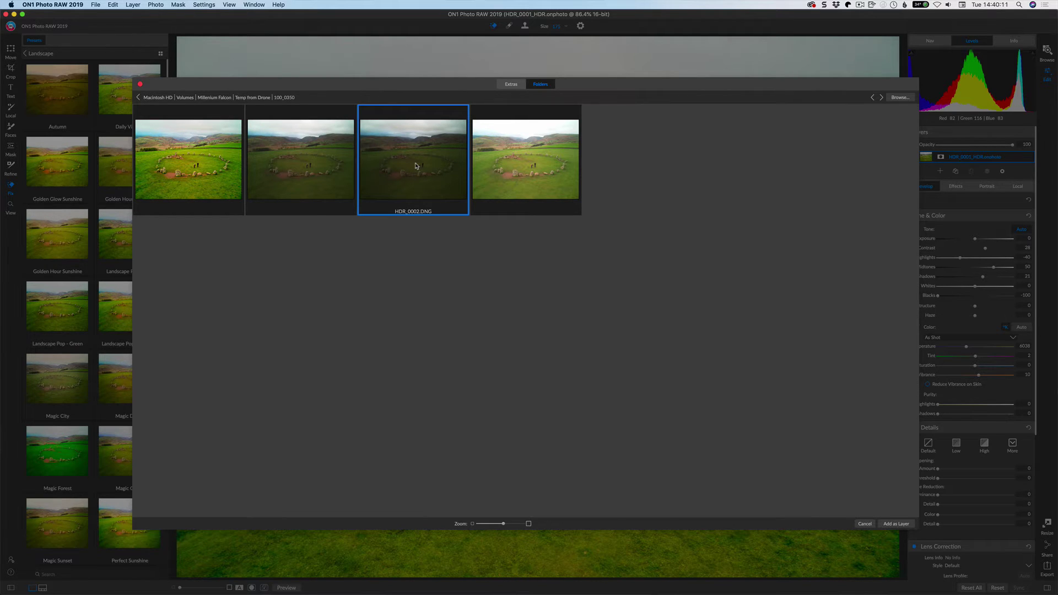
left_click(895, 523)
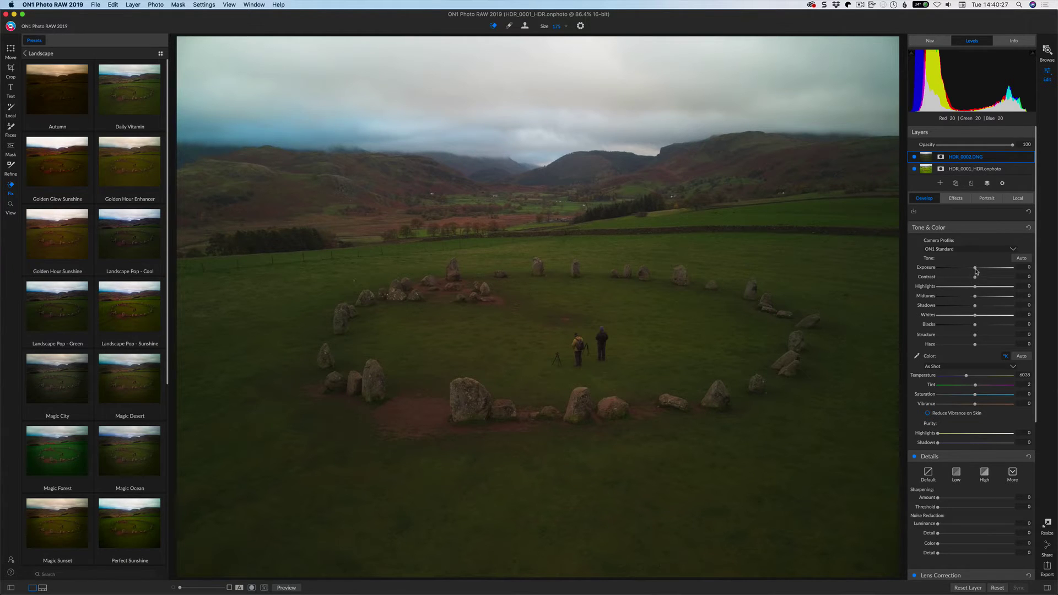
left_click_drag(975, 268, 973, 267)
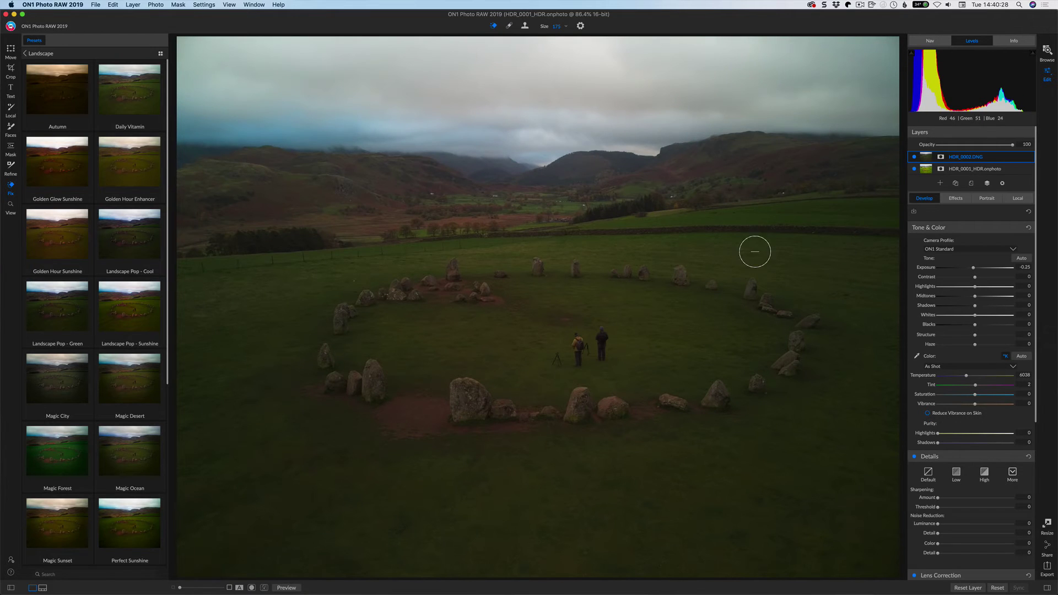
Mask the HDR_0002.DNG layer with a Linear Top gradient along the horizon so it covers only the sky
left_click(11, 148)
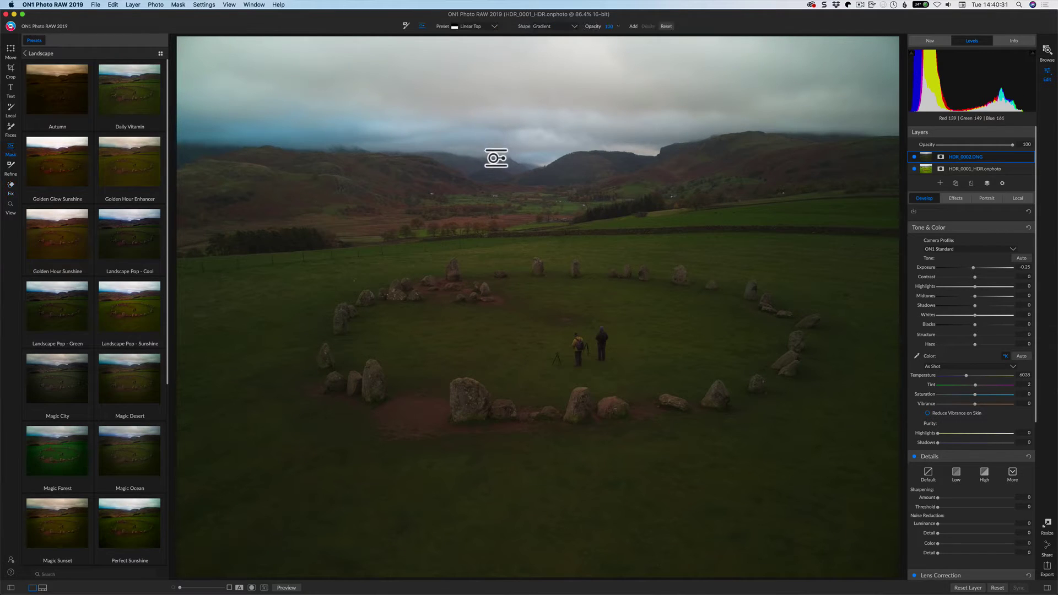
left_click(489, 149)
left_click_drag(488, 150, 385, 156)
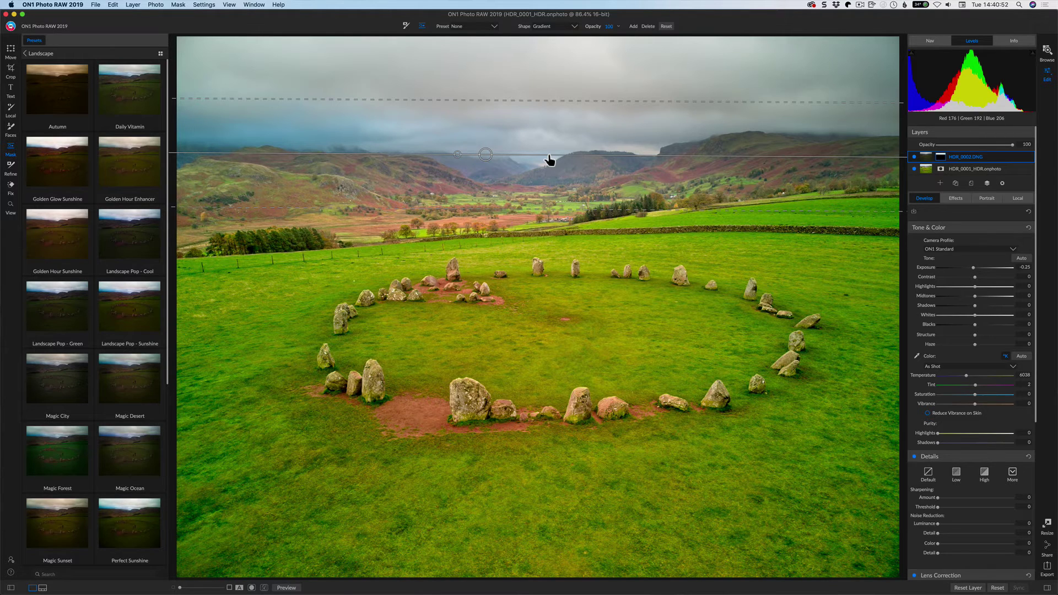
Switch to Lightroom Classic and select the seascape photo with the rock in the surf
key("super+Tab")
key("super+Tab")
key("super+Tab")
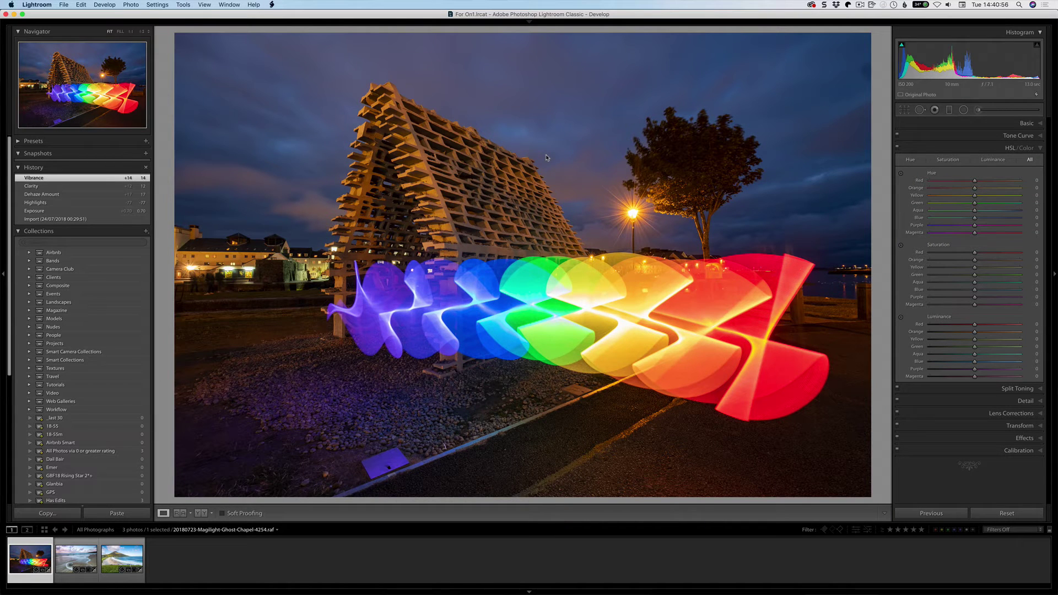
left_click(70, 559)
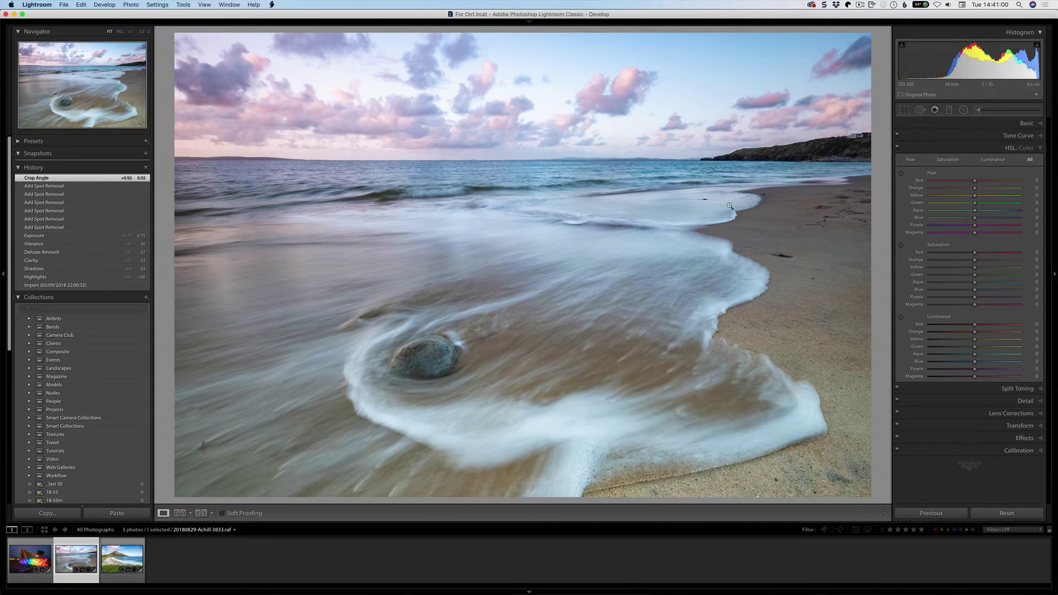
Lower the seascape photo's Exposure to 0.55 and return to the full-image view
key("z")
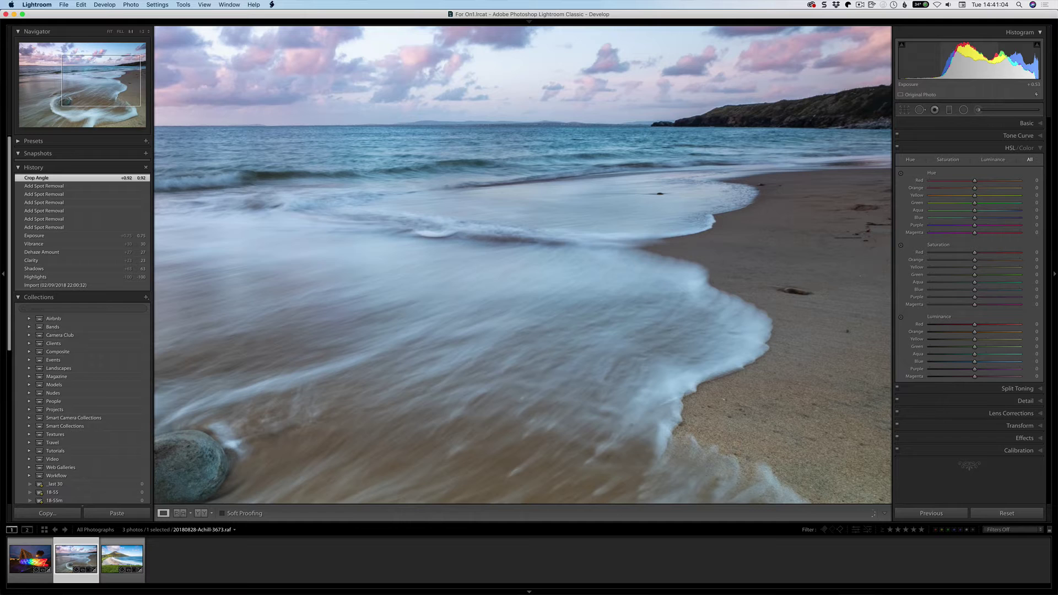
left_click_drag(983, 58, 987, 58)
left_click(661, 200)
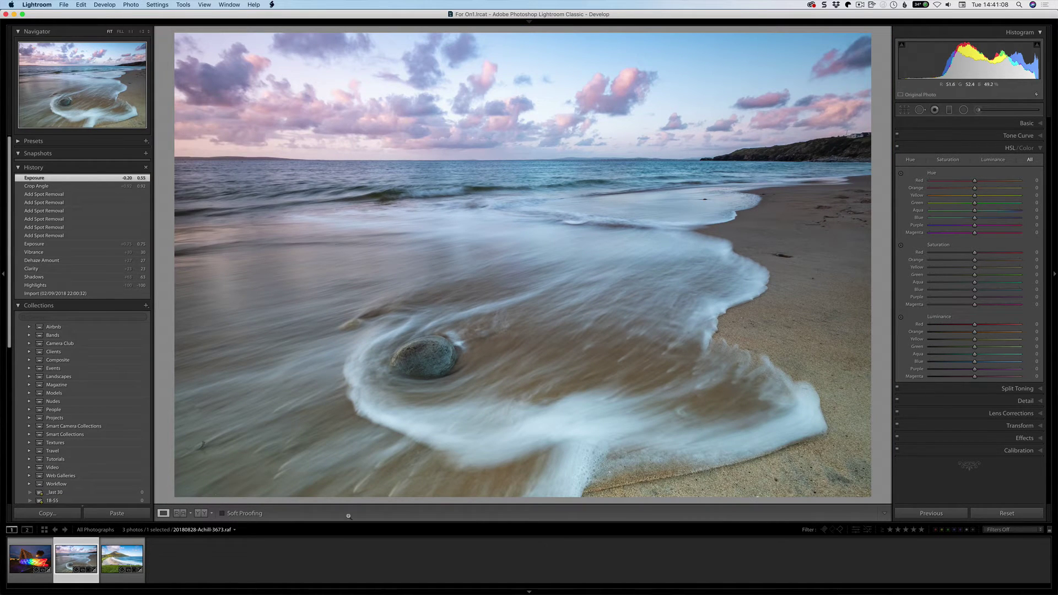
Select the beach photo with the mountain and lower its Exposure to 0.81
left_click(119, 563)
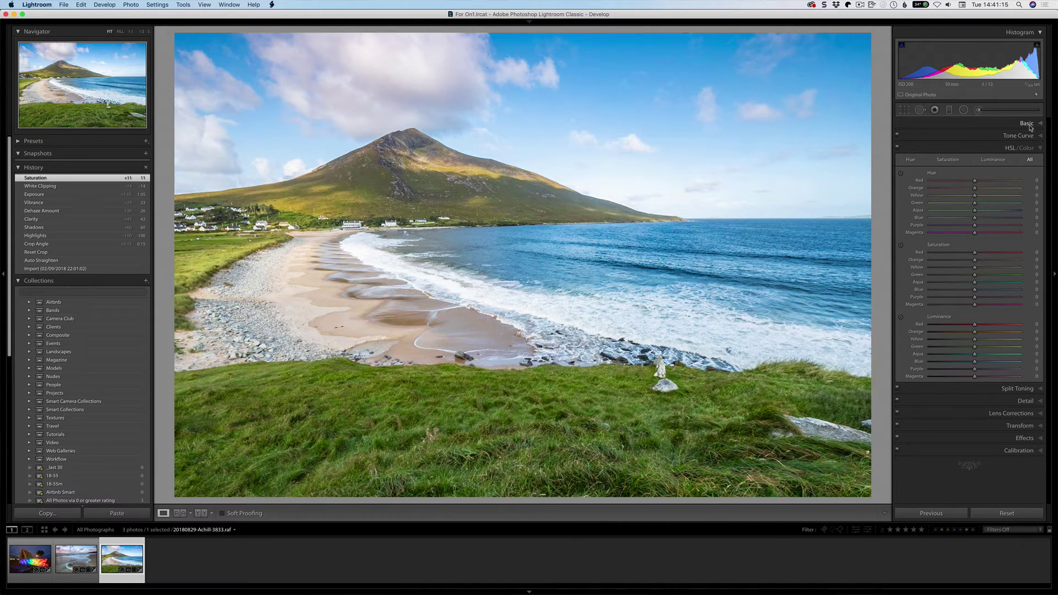
left_click_drag(982, 61, 974, 61)
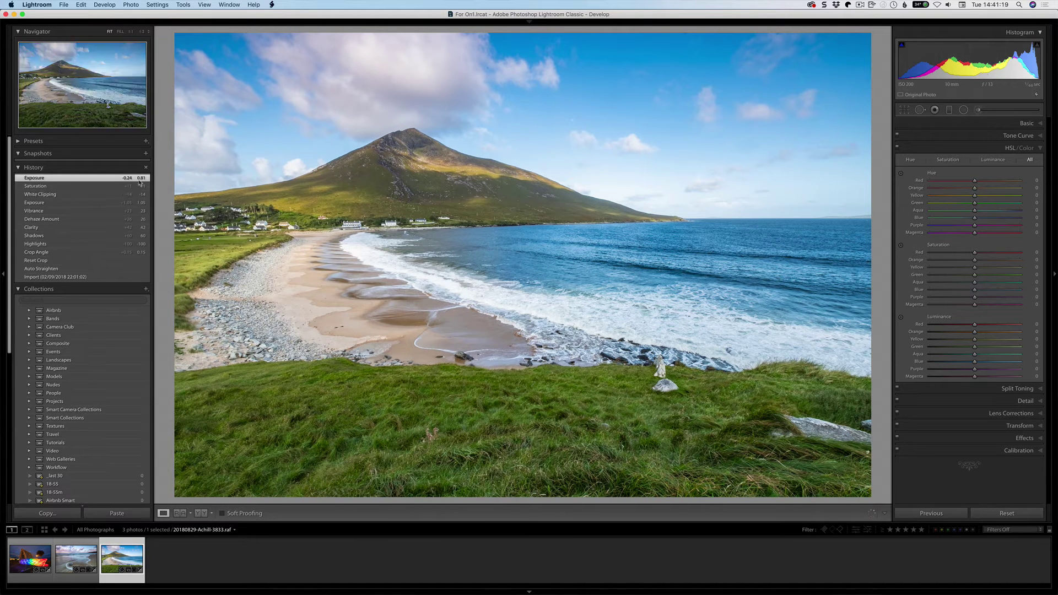
Open the ON1 Photo RAW 2019 assistant for migrating the Lightroom catalog to ON1 Photo
left_click(64, 5)
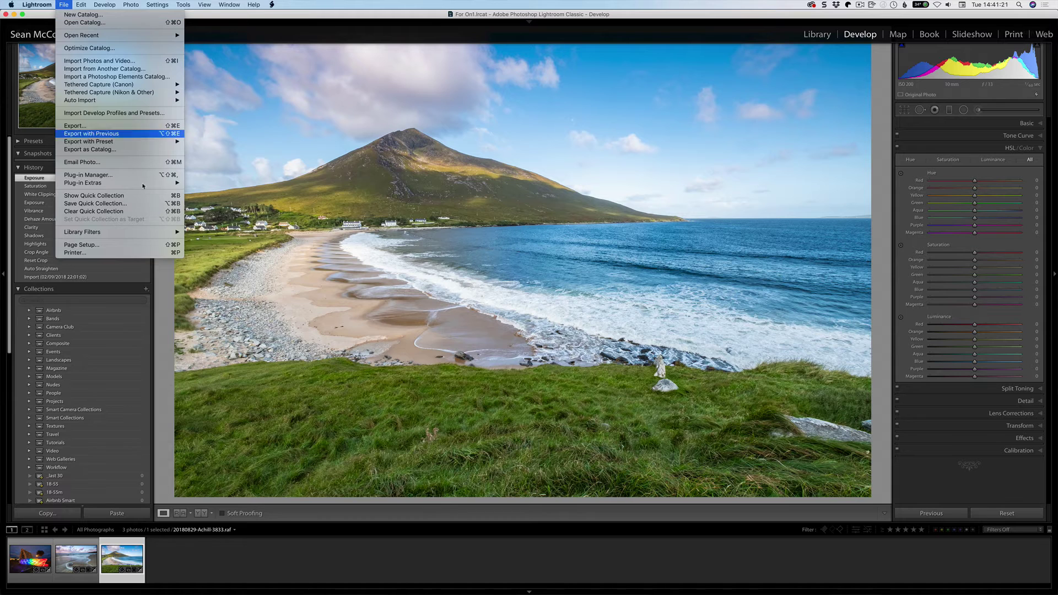
mouse_move(138, 183)
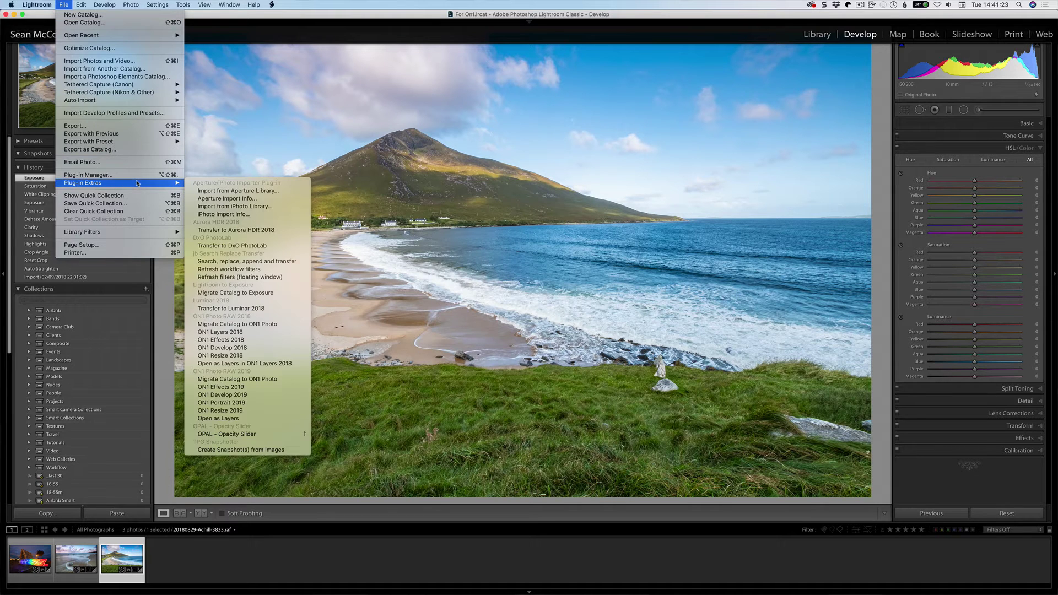
left_click(270, 380)
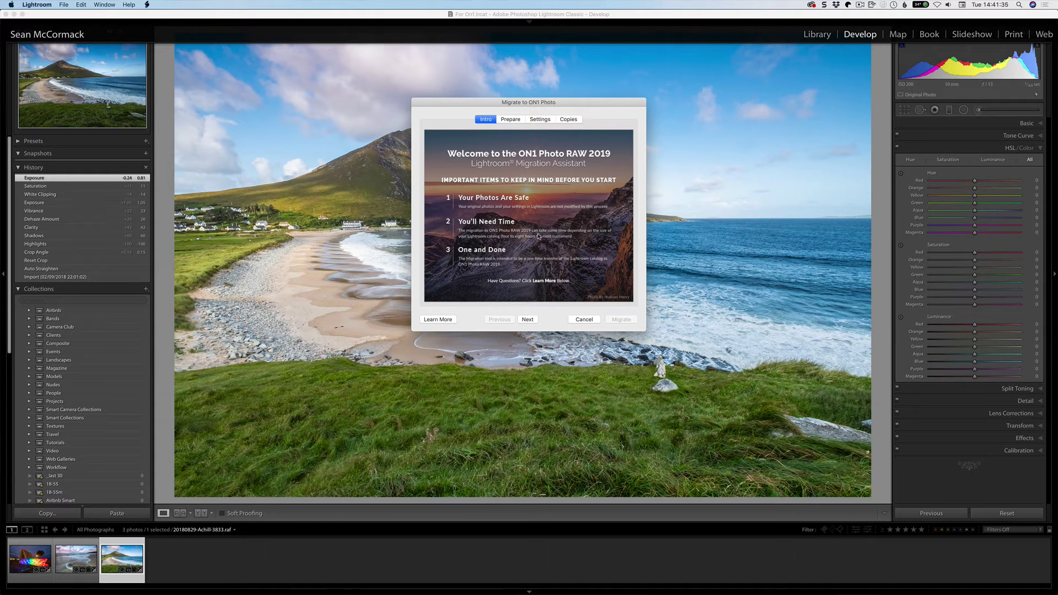
Review the migration pages, enable Migrate Lightroom Develop Adjustments without collections or rendered copies, and start the migration
left_click(511, 120)
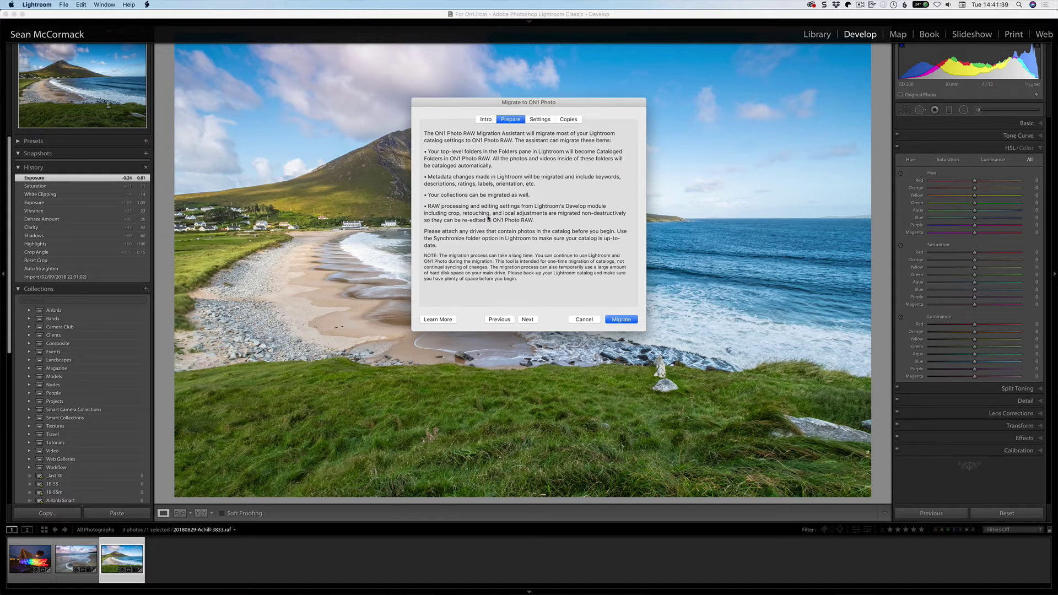
left_click(538, 121)
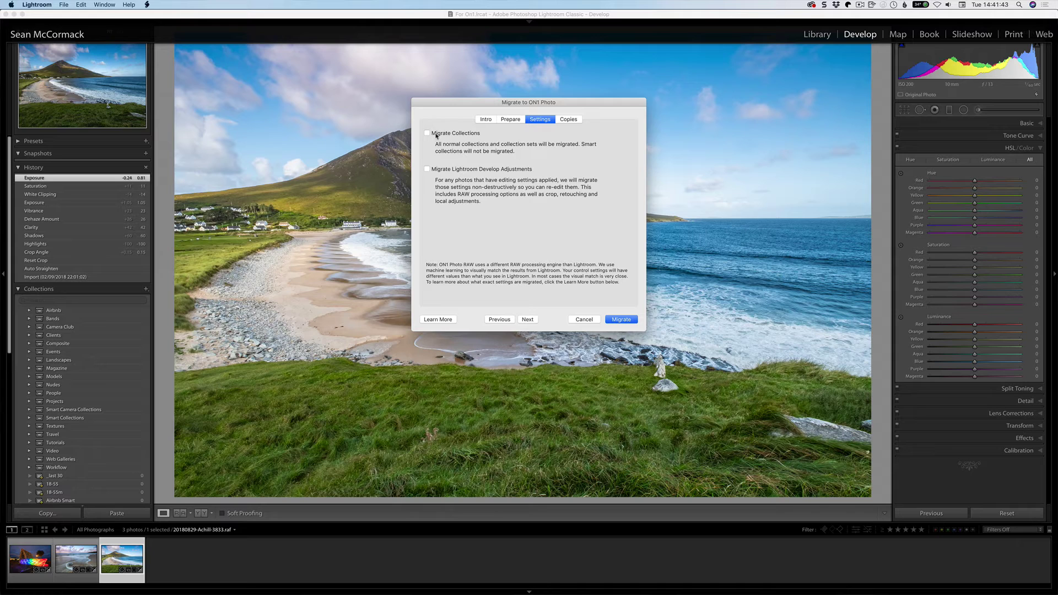
left_click(427, 169)
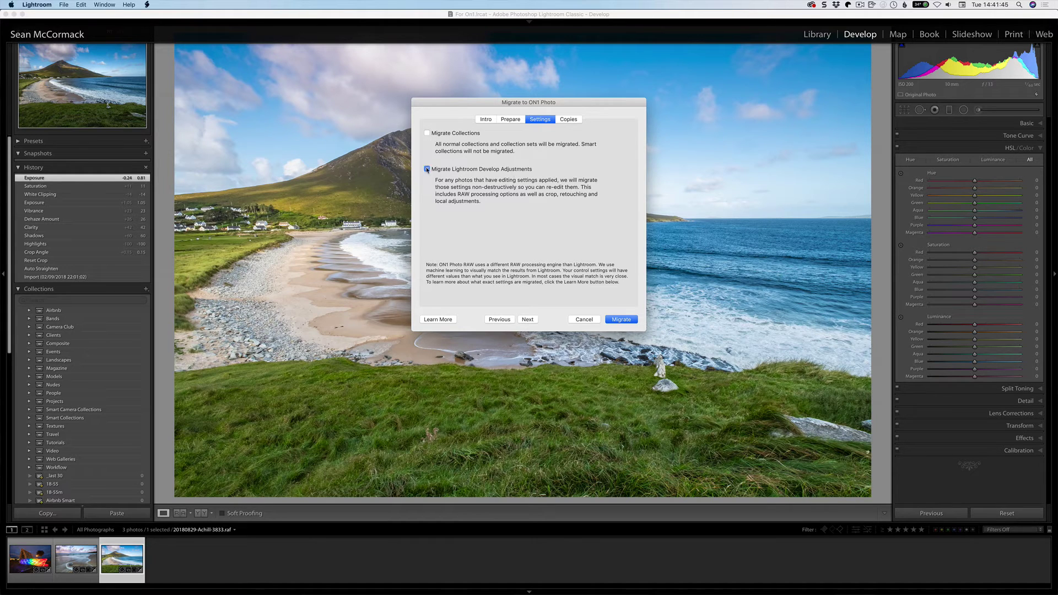
left_click(569, 121)
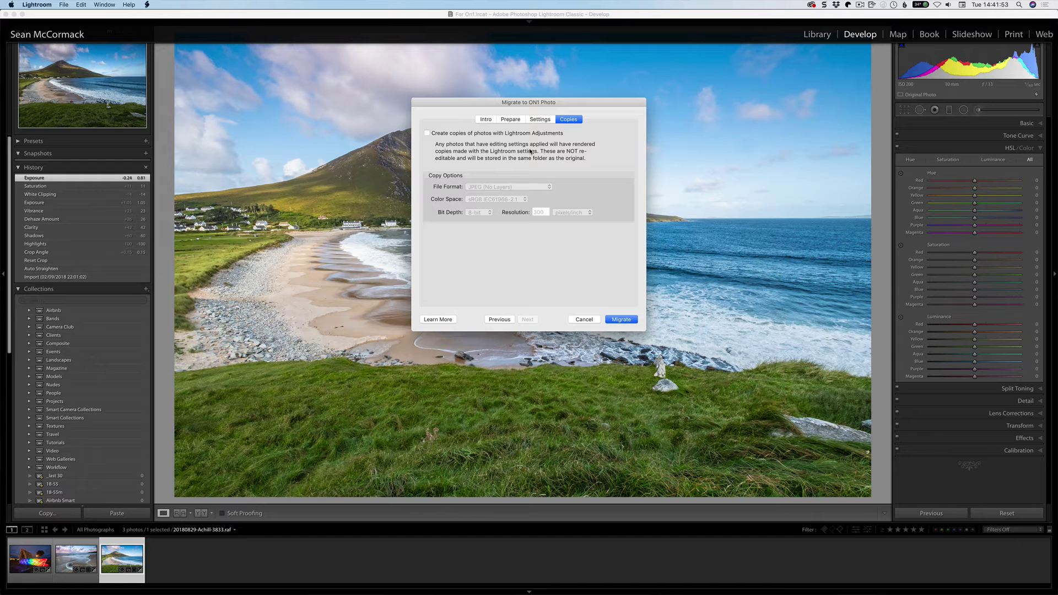
left_click(621, 319)
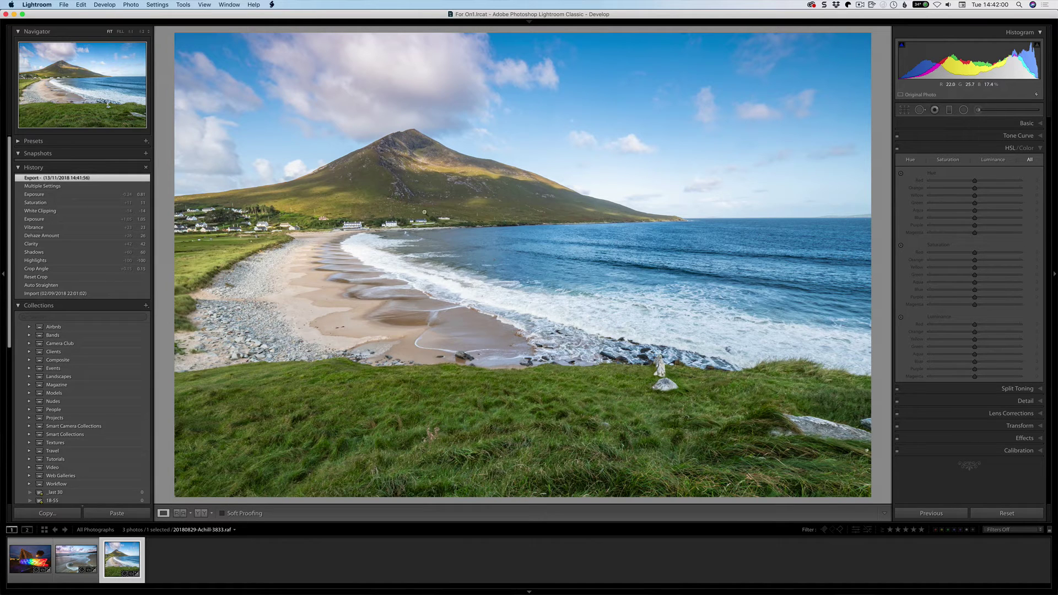
Switch to ON1 Photo RAW 2019 and dismiss the notice about a plug-in being in use
key("super+Tab")
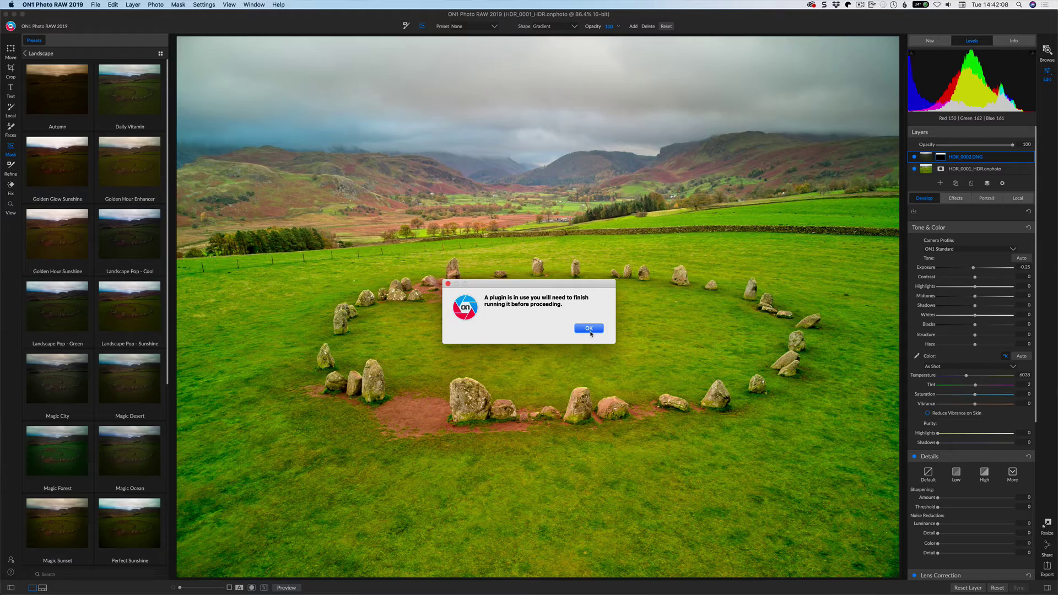
left_click(589, 329)
key("super+Tab")
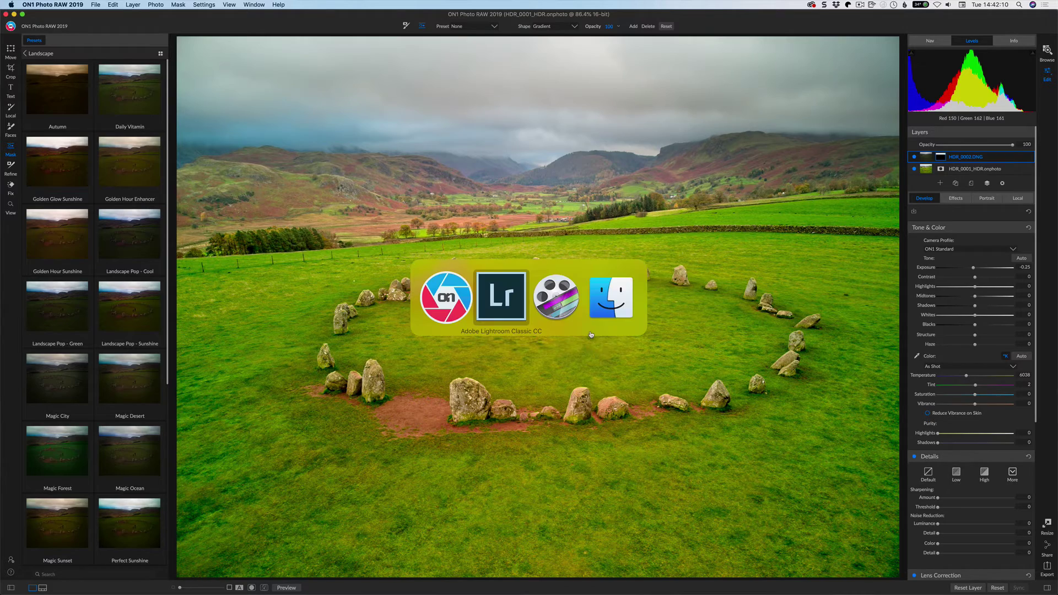
key("super+Tab")
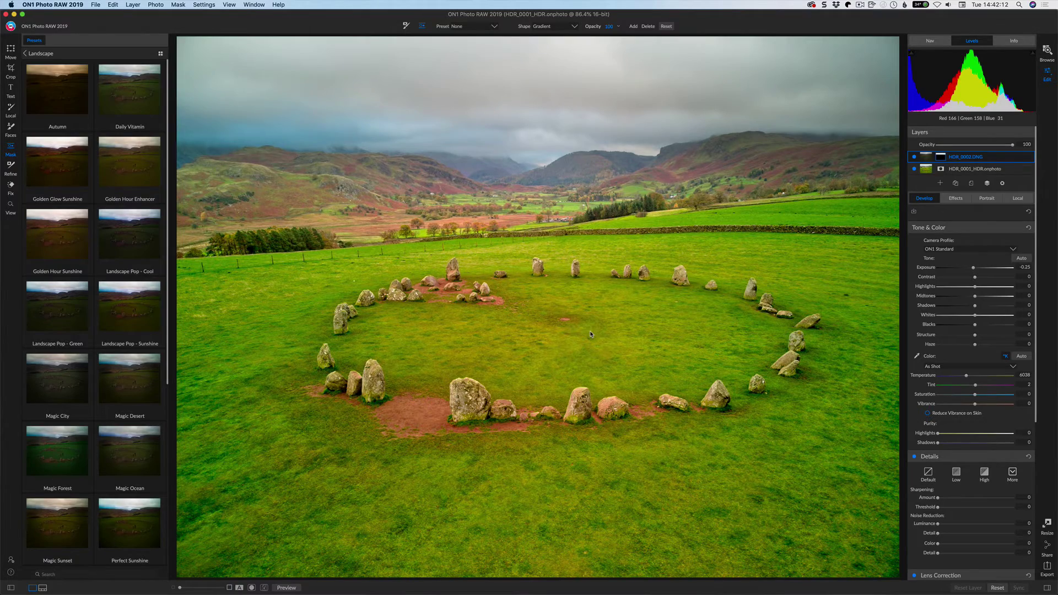
left_click(589, 329)
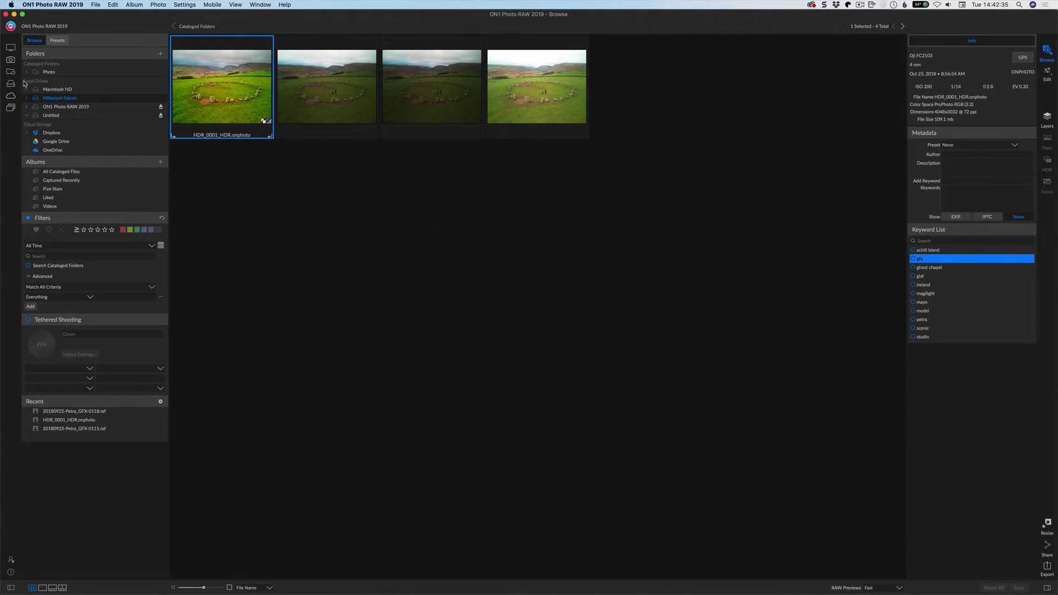
Browse the cataloged Photo folder through 2018 and 07 to 23 Ghost Chapel and view the light-painting photo
left_click(48, 72)
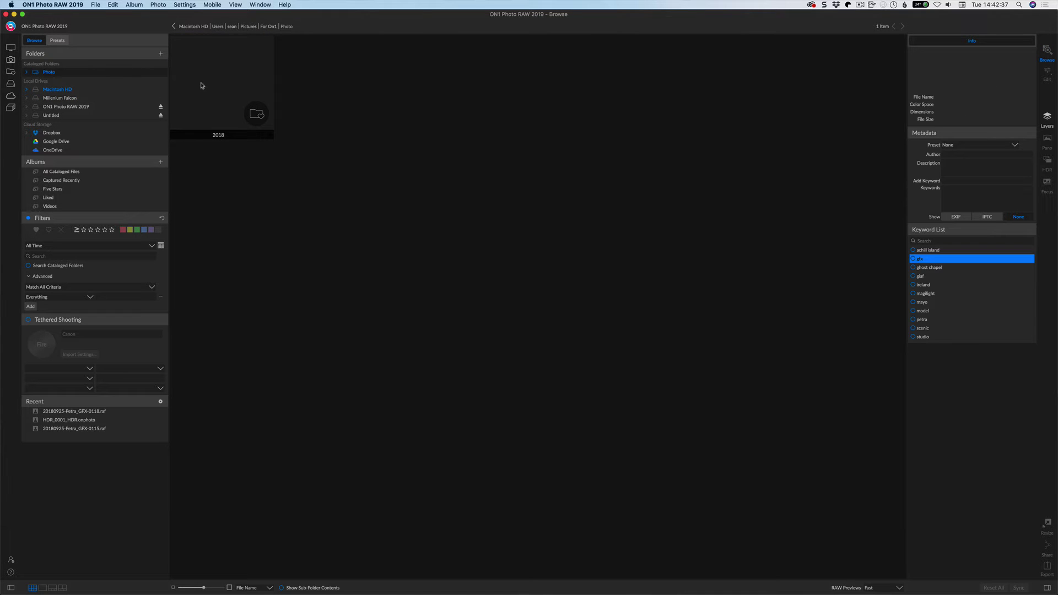
double_click(223, 93)
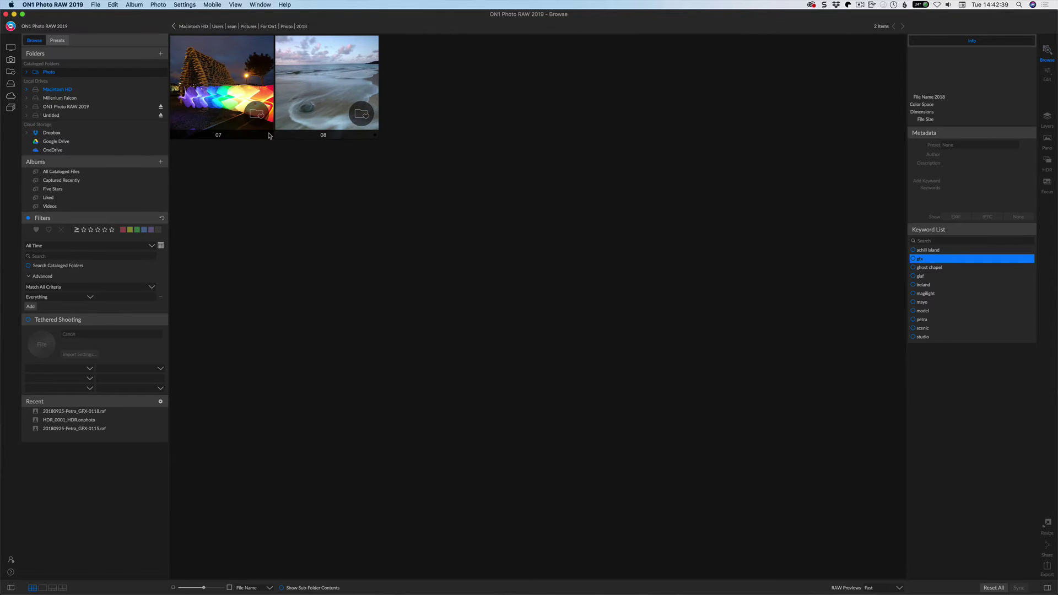
double_click(223, 98)
double_click(225, 95)
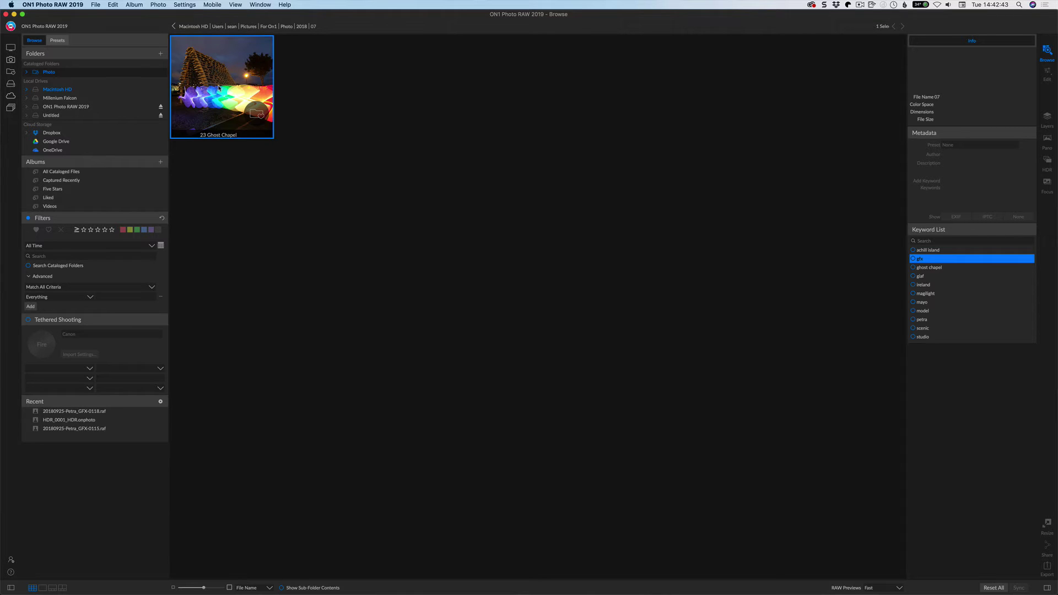
double_click(237, 88)
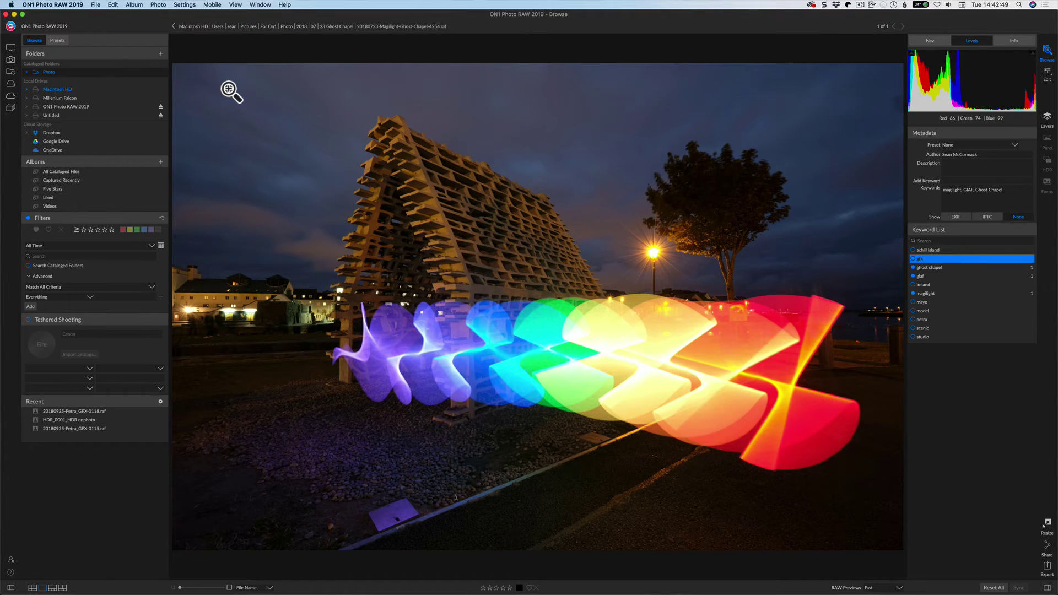
Return to the 23 Ghost Chapel folder's thumbnails, reopen the light-painting photo and bring it into Edit
left_click(338, 27)
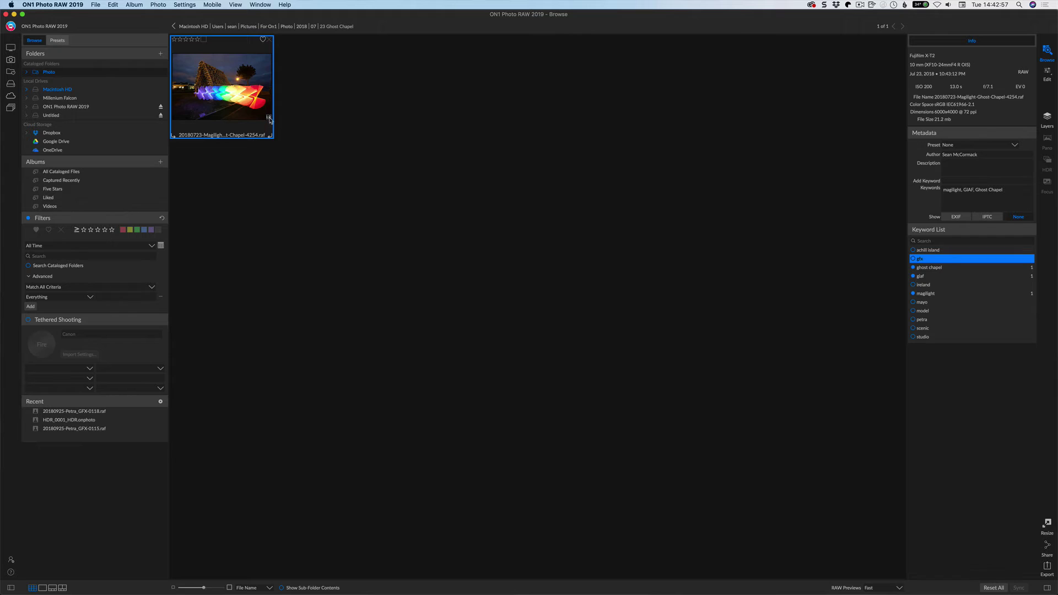
double_click(236, 99)
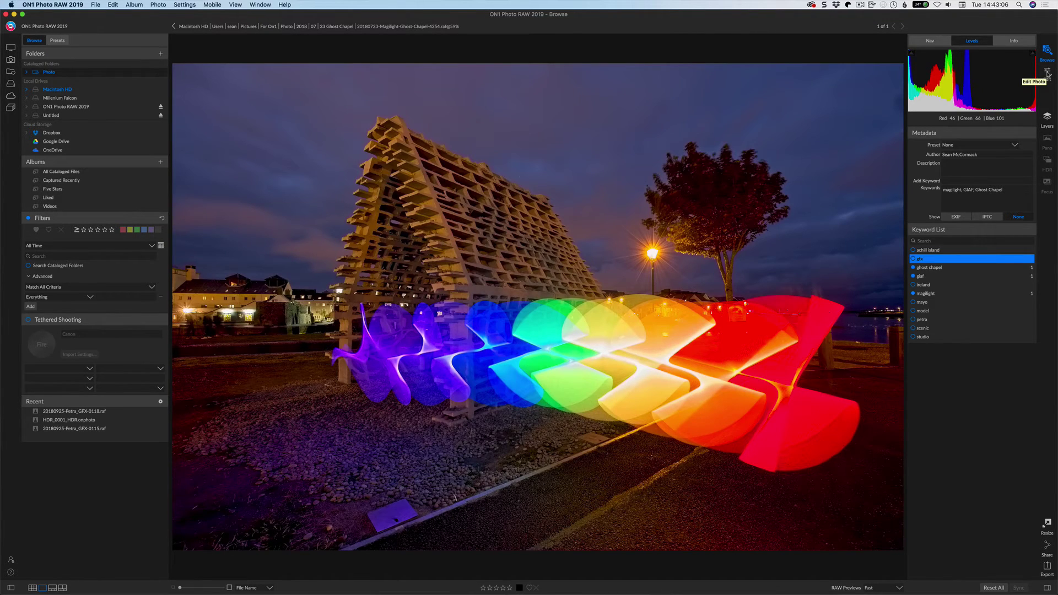
left_click(1047, 73)
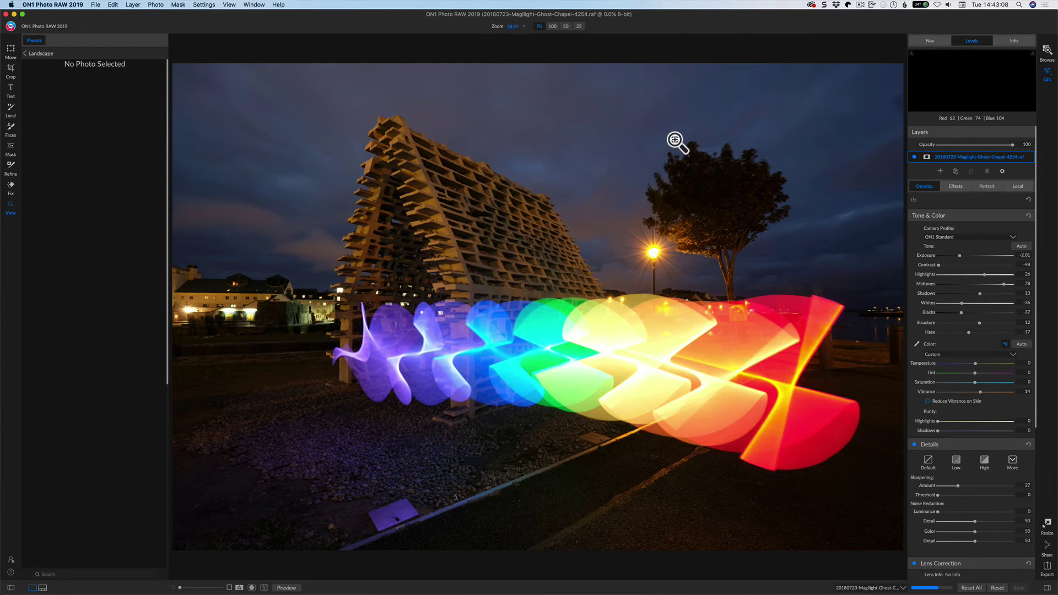
Compare the Ghost Chapel photo in Lightroom Classic with its migrated version in ON1 Photo RAW 2019
key("super+Tab")
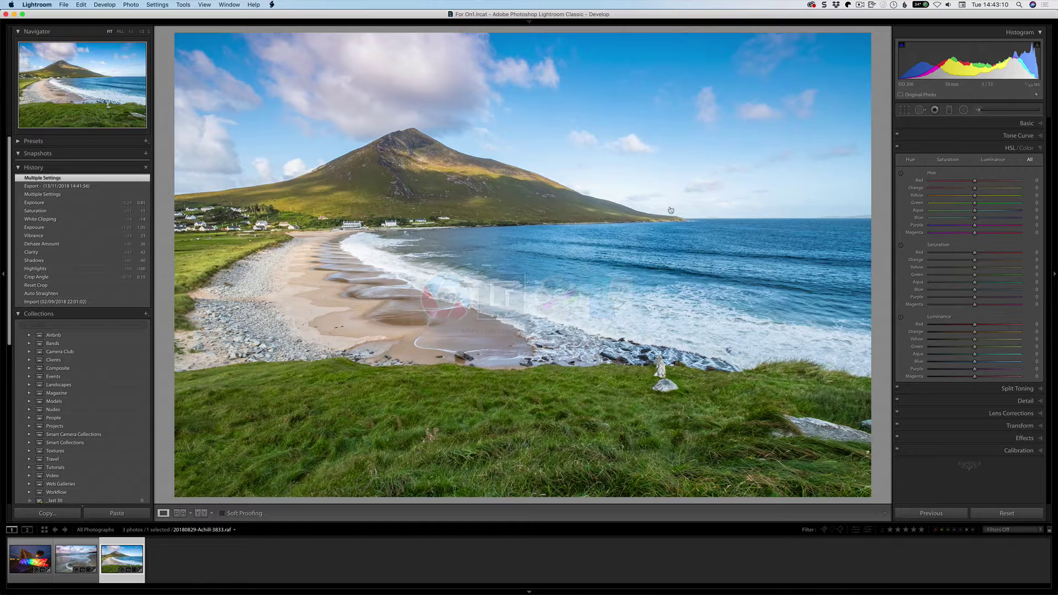
left_click(31, 559)
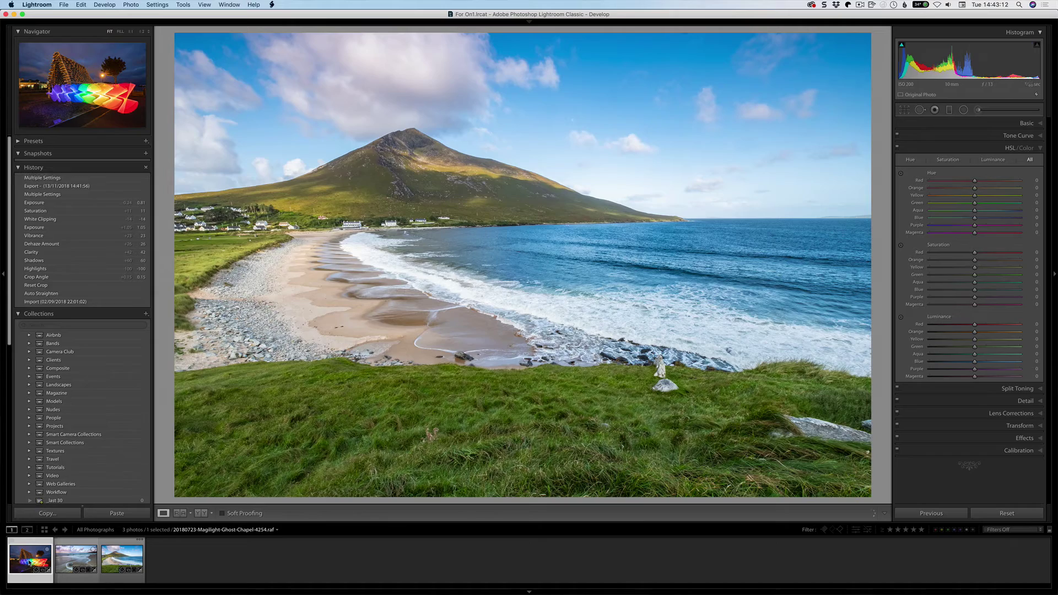
key("super+Tab")
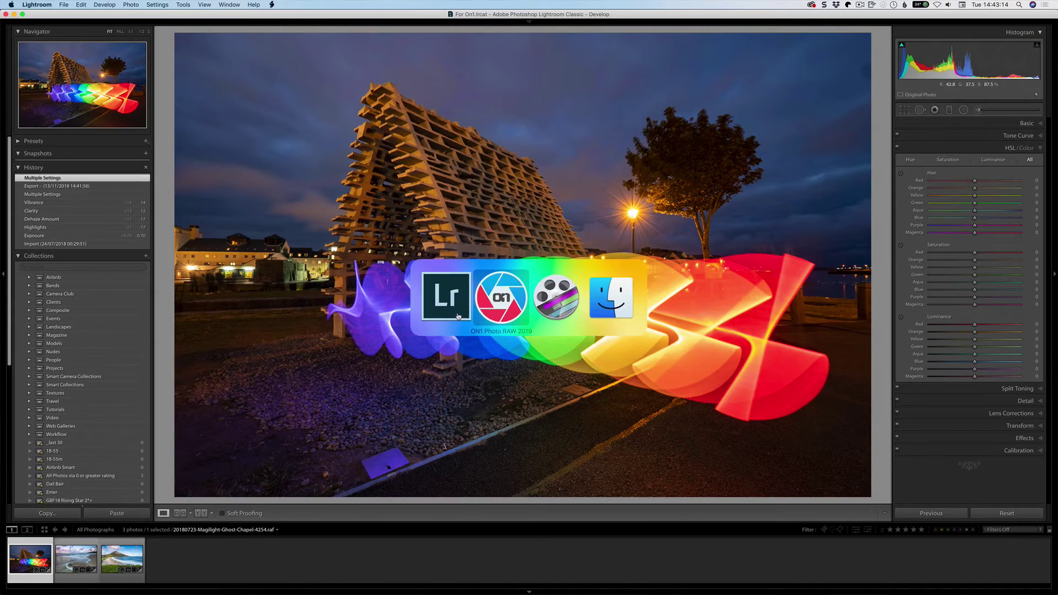
key("super+Tab")
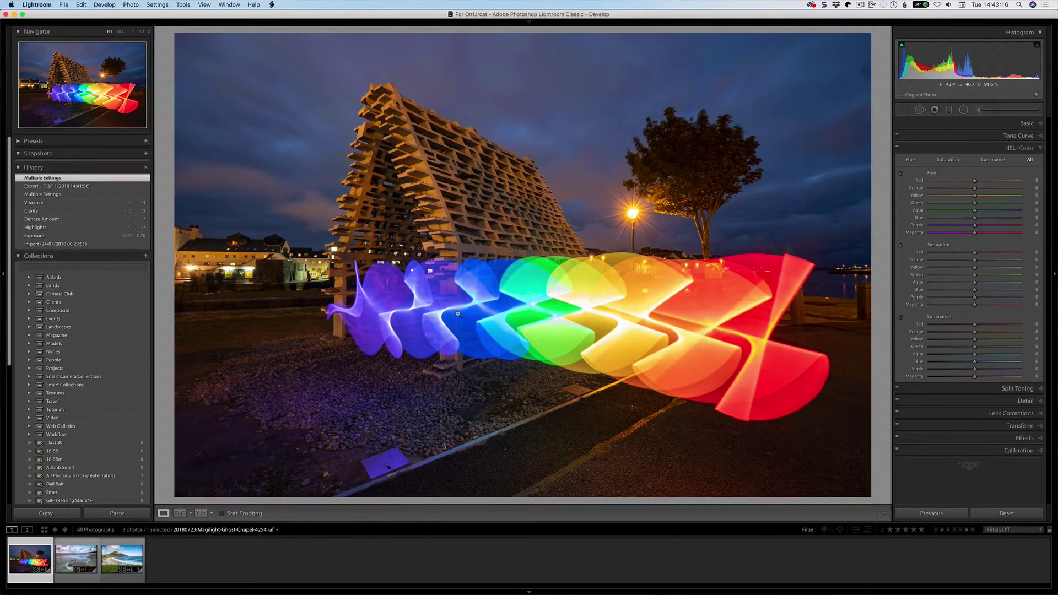
key("super+Tab")
key("super+Tab")
key("super+Tab")
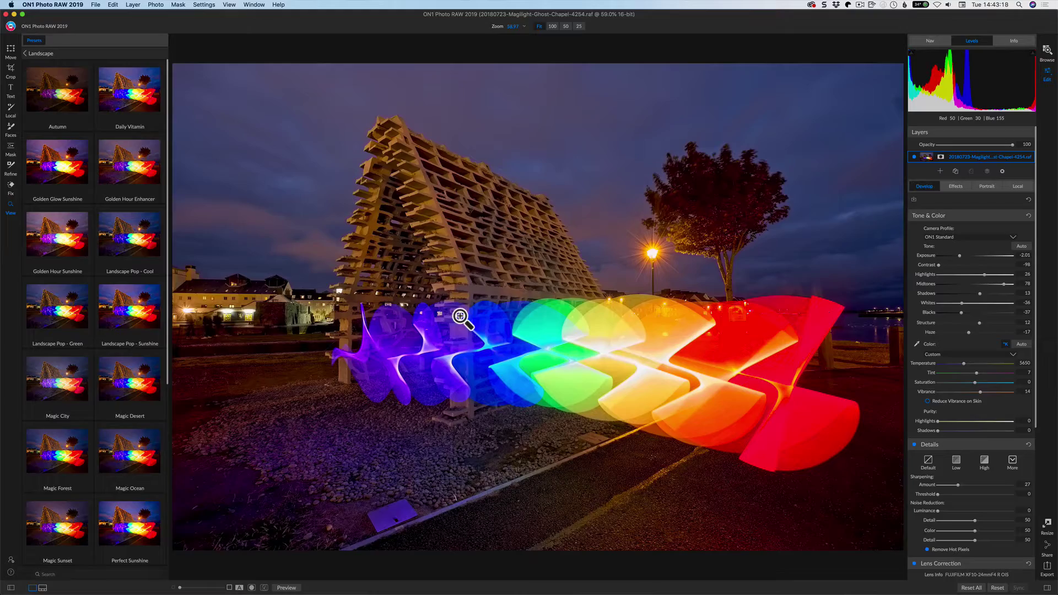
key("super+Tab")
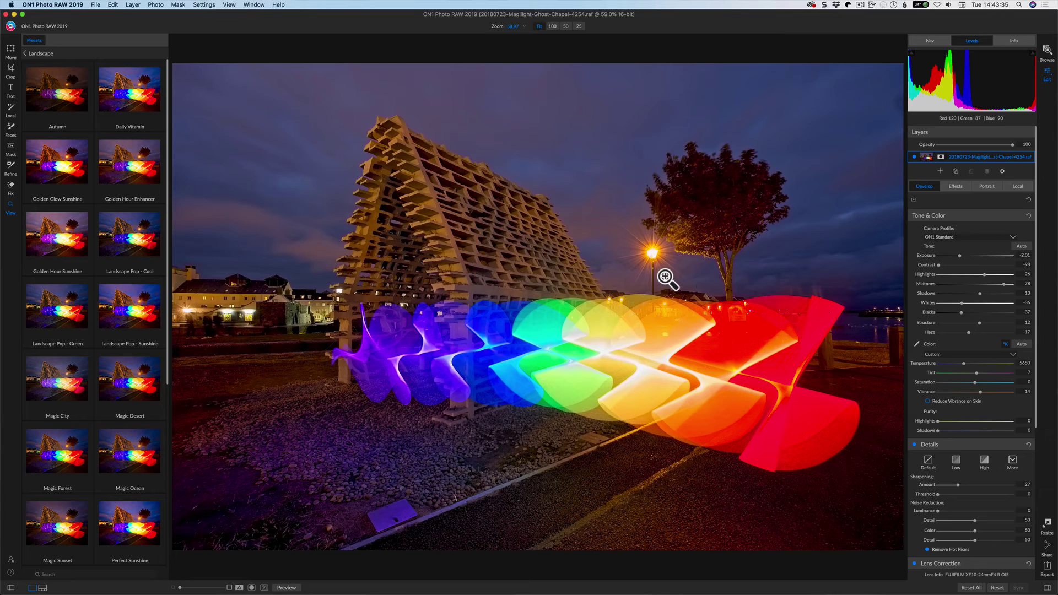
key("super+Tab")
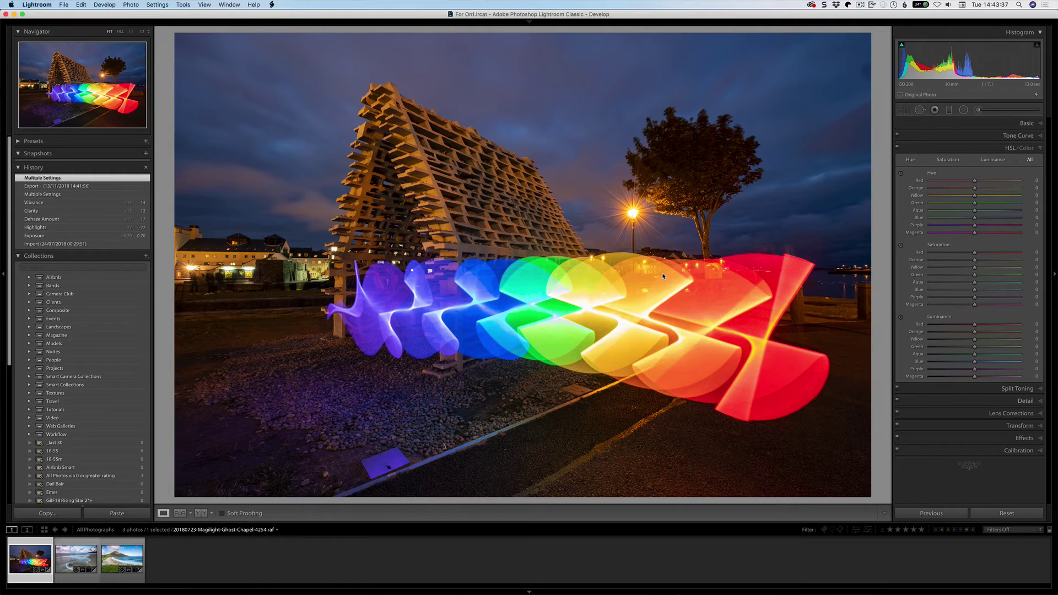
key("super+Tab")
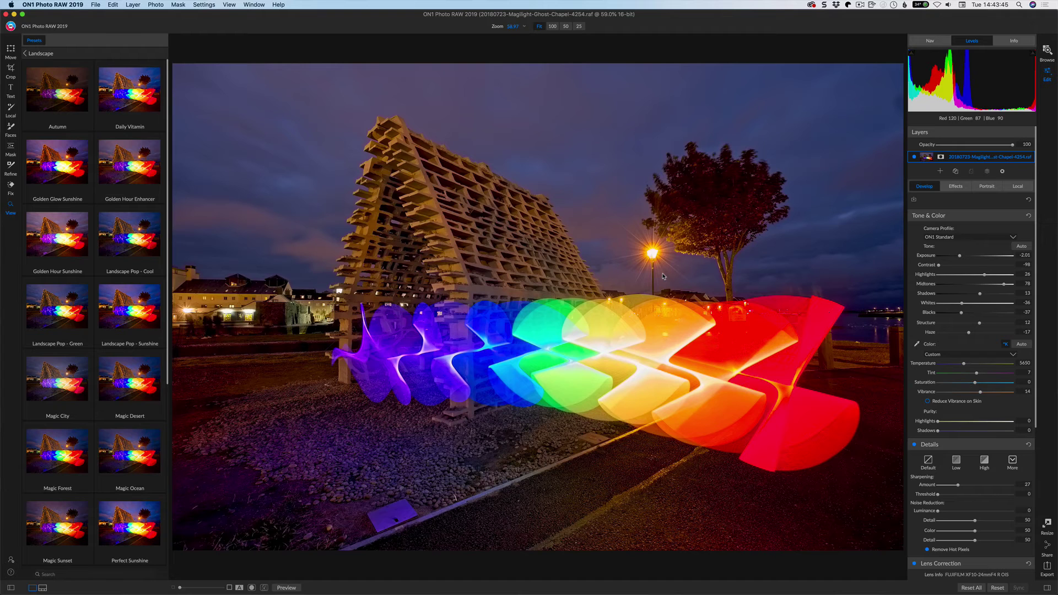
Add a second local adjustment to the Ghost Chapel photo and look through both adjustments' settings
left_click(1018, 186)
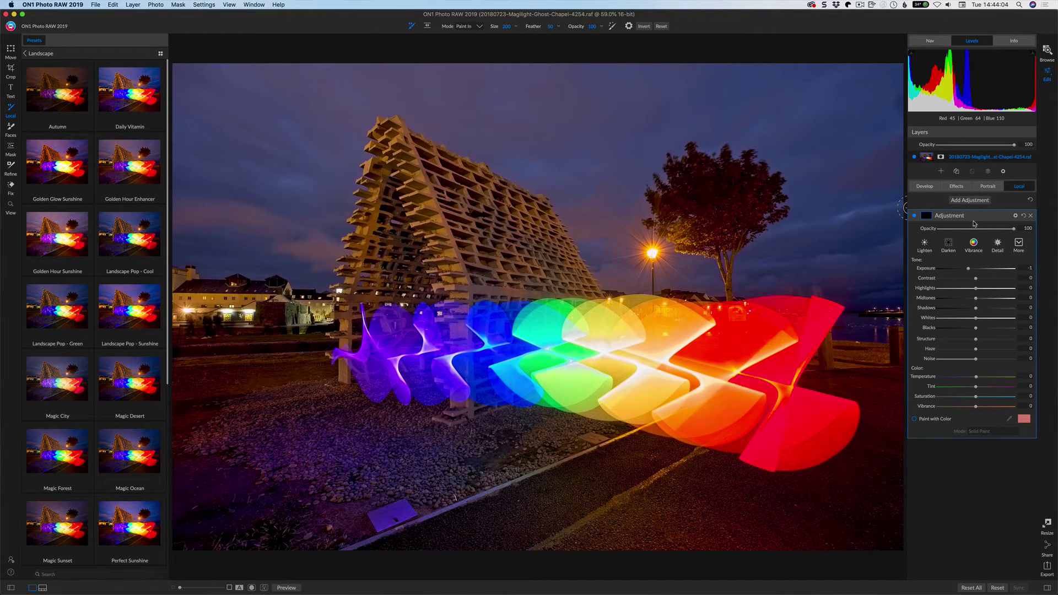
left_click(964, 201)
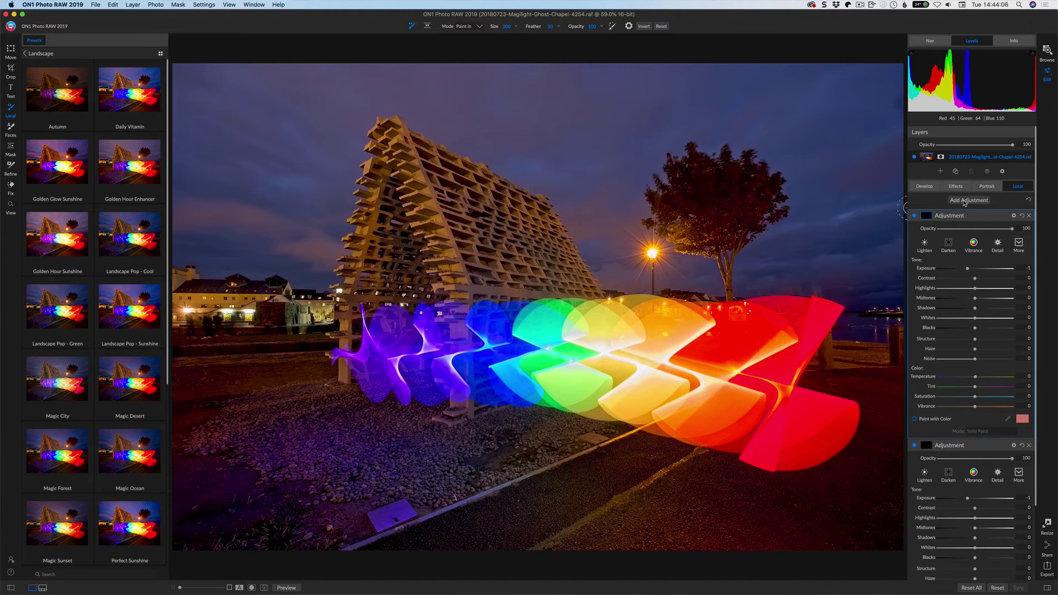
scroll(958, 381, "down", 3)
scroll(958, 381, "up", 3)
Add a Color Adjustment filter to the Ghost Chapel photo's effects
left_click(956, 186)
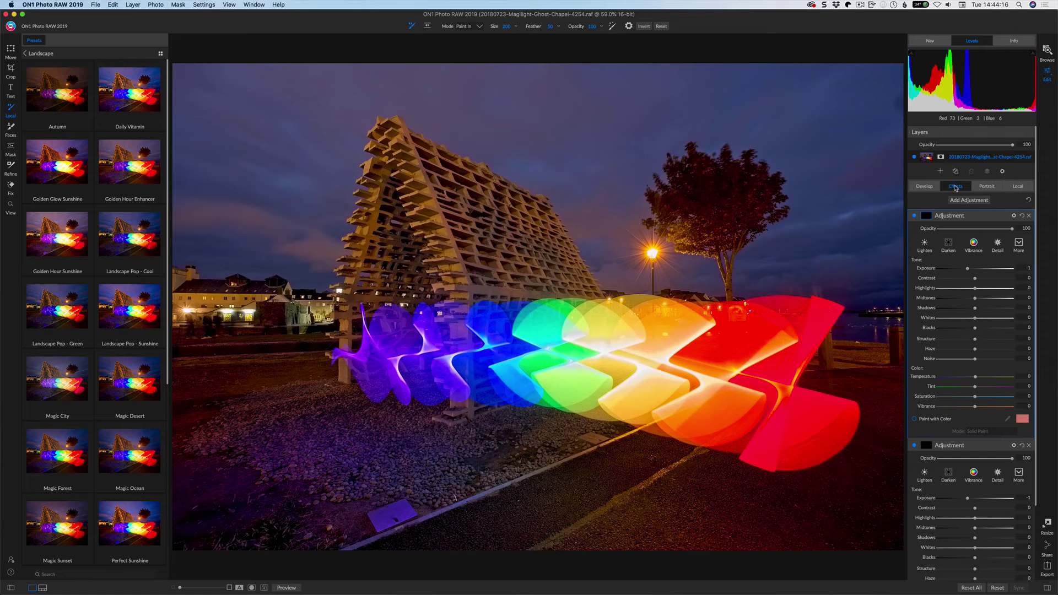
left_click(974, 209)
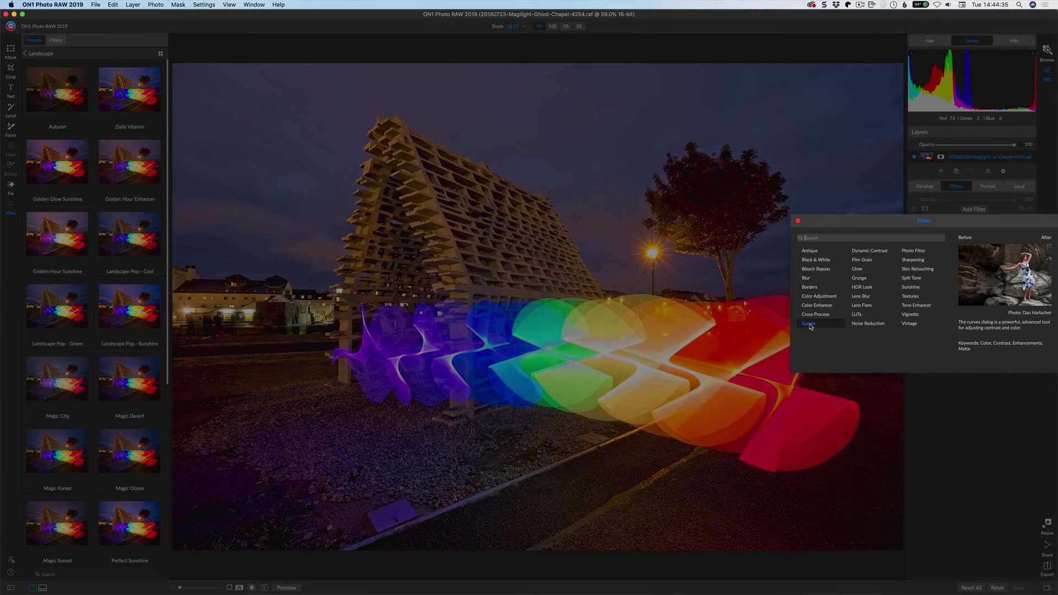
left_click(817, 297)
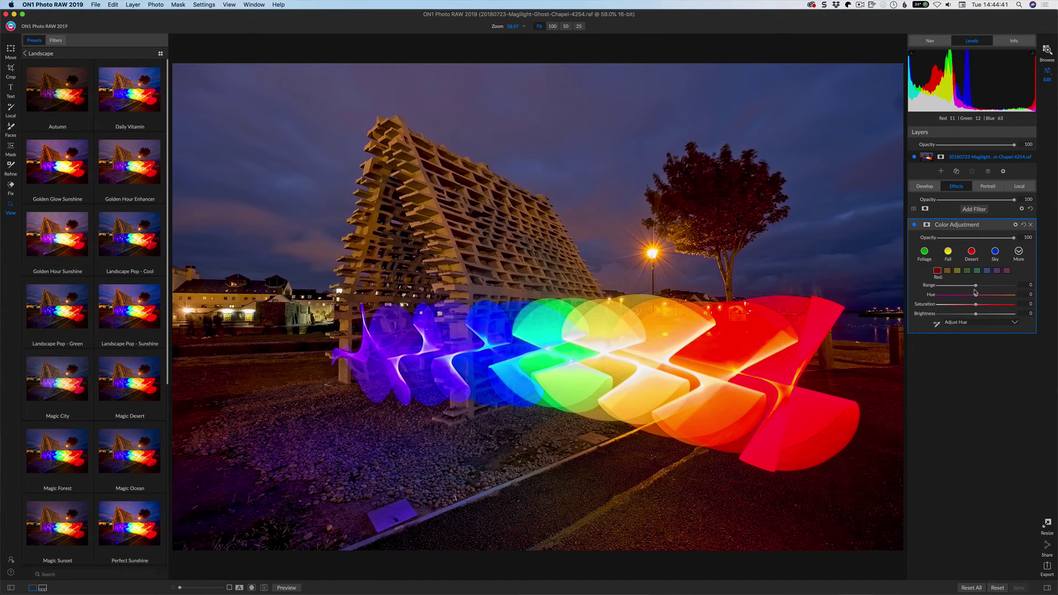
Examine the Color Adjustment filter's range, hue, saturation and brightness controls for each colour from orange to magenta
left_click(947, 270)
left_click(957, 271)
left_click(968, 271)
left_click(977, 271)
left_click(987, 271)
left_click(997, 270)
left_click(1007, 271)
Add the text "Howya" over the green part of the light trail and set its font to Apple Braille
left_click(10, 89)
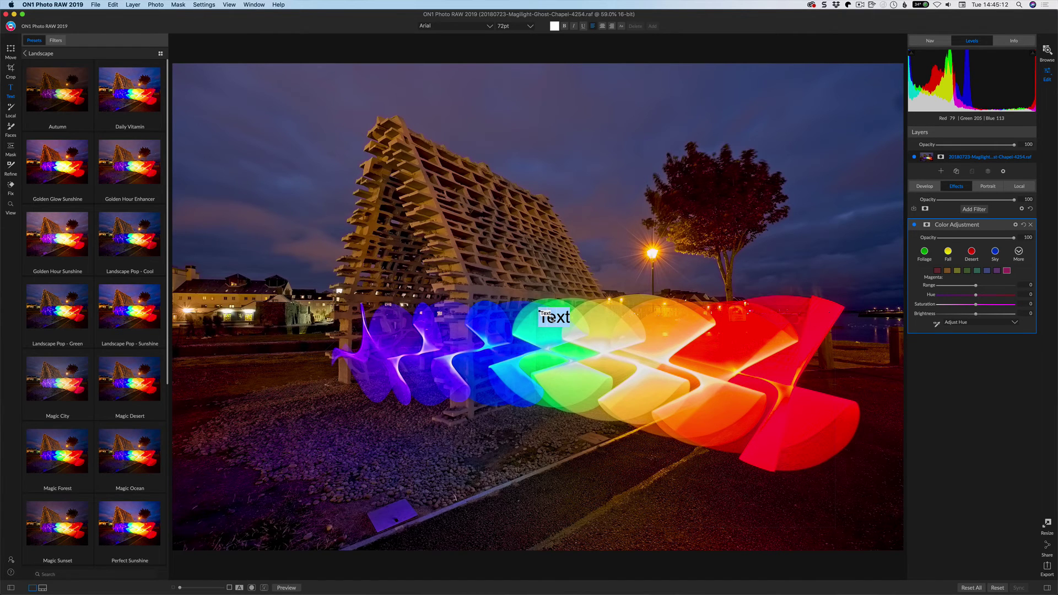
type("Howya")
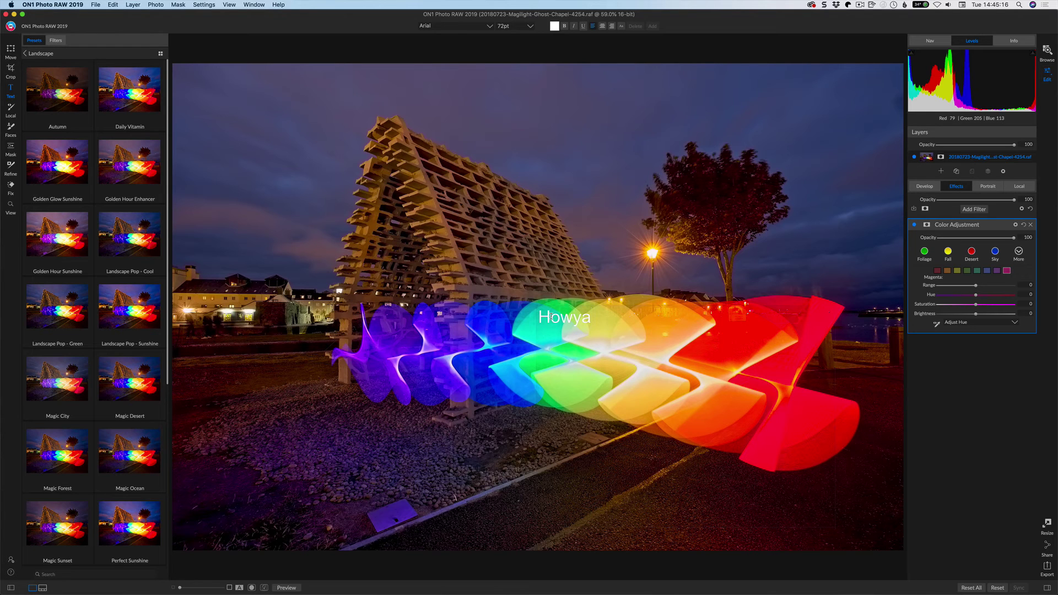
double_click(557, 318)
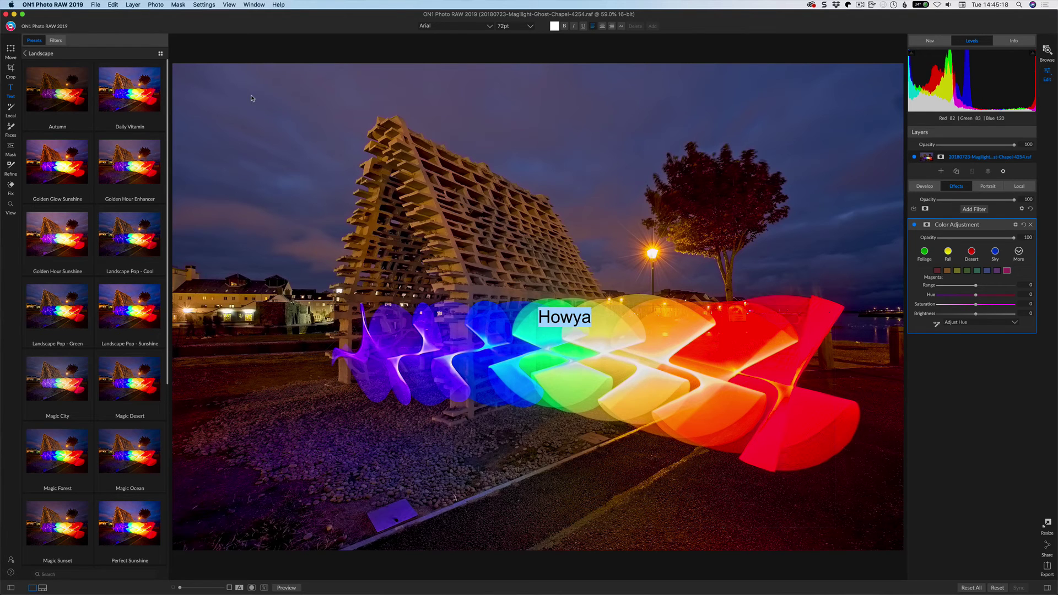
left_click(490, 26)
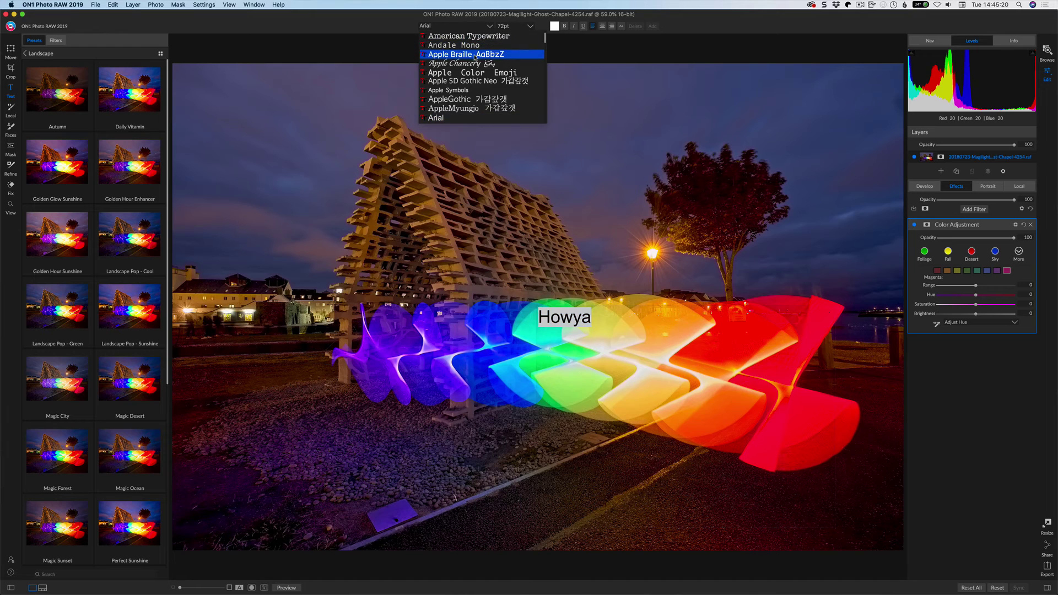
left_click(474, 57)
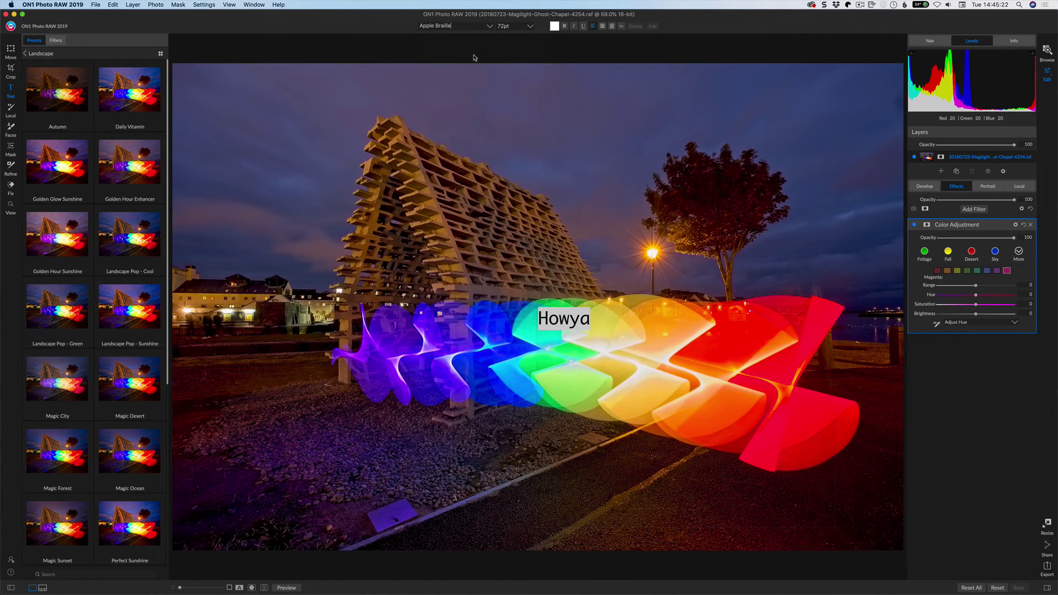
left_click(594, 355)
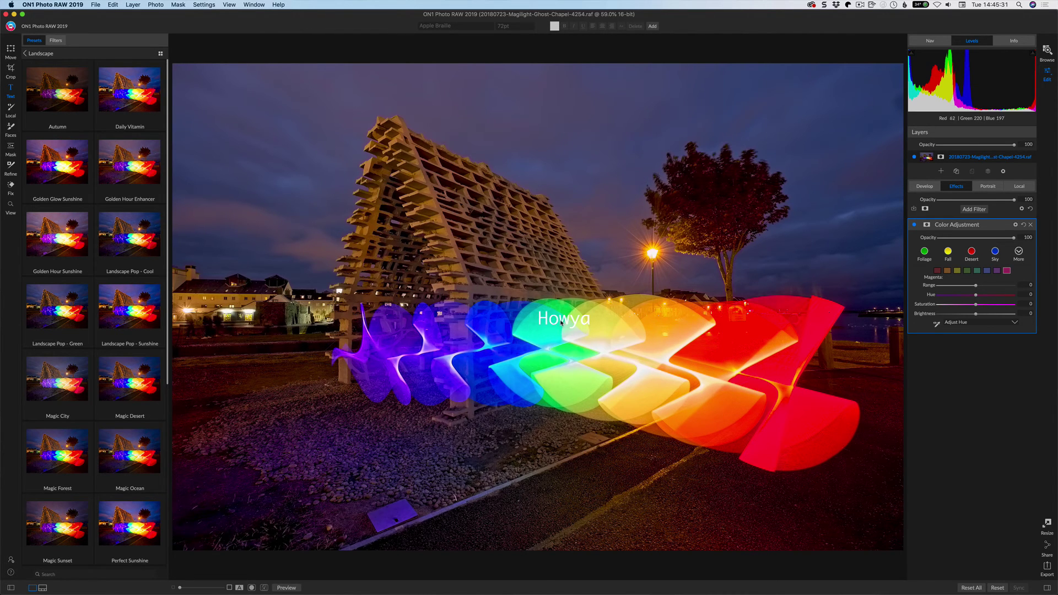
Move the "Howya" text to the photo's upper-left corner and change its font to Bebas Neue
left_click_drag(562, 322, 186, 83)
left_click(240, 89)
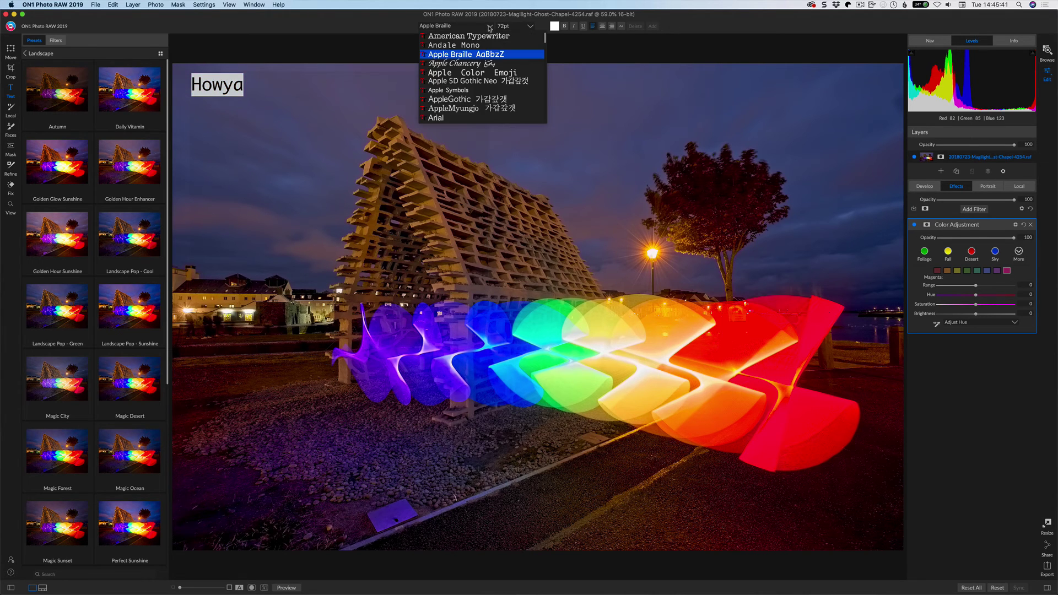
left_click(490, 25)
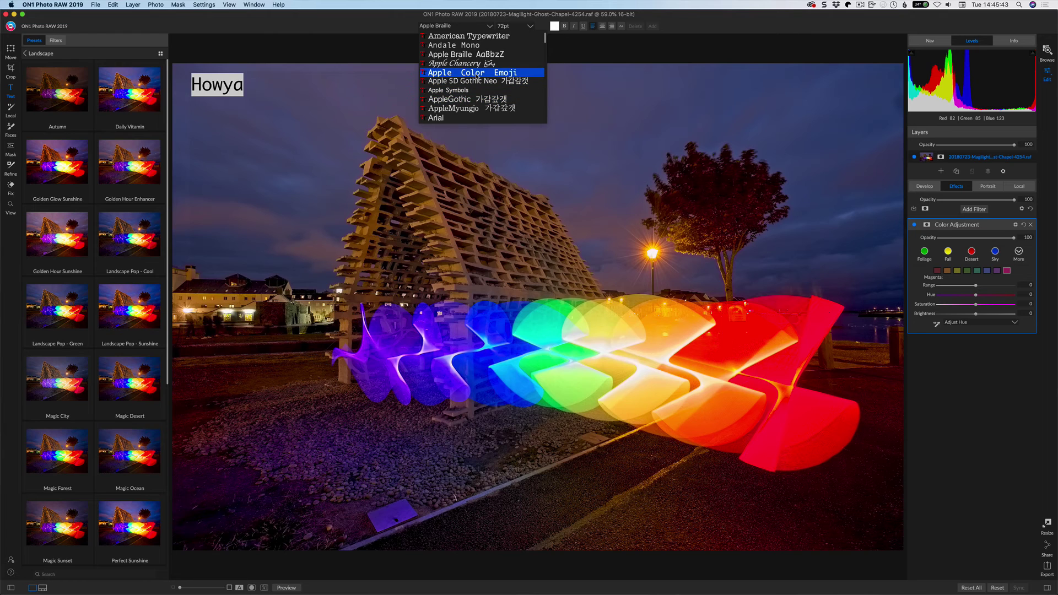
scroll(477, 79, "down", 1)
scroll(477, 76, "down", 5)
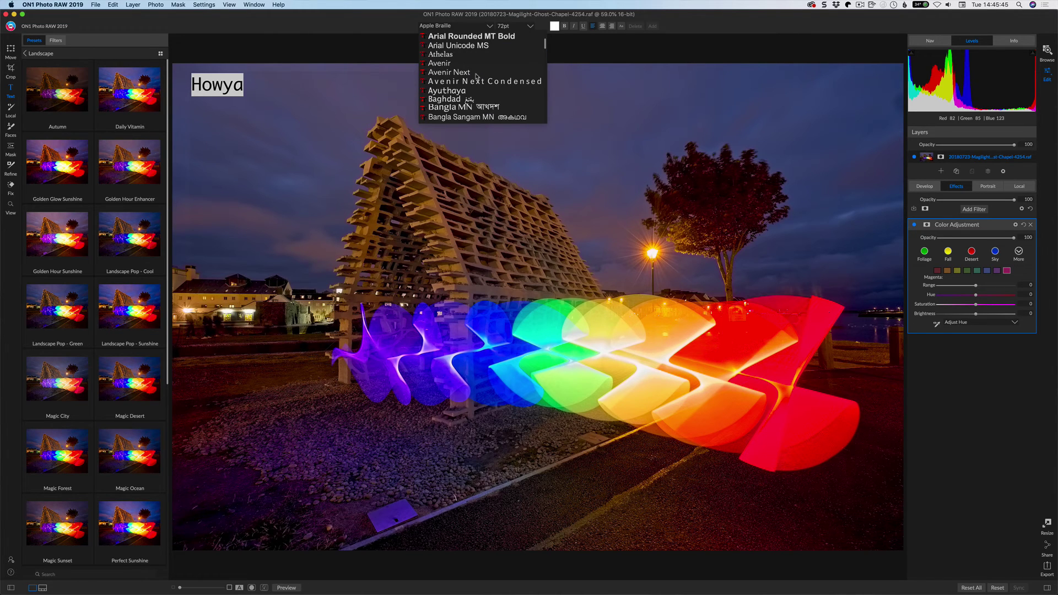
scroll(477, 76, "down", 3)
left_click(472, 81)
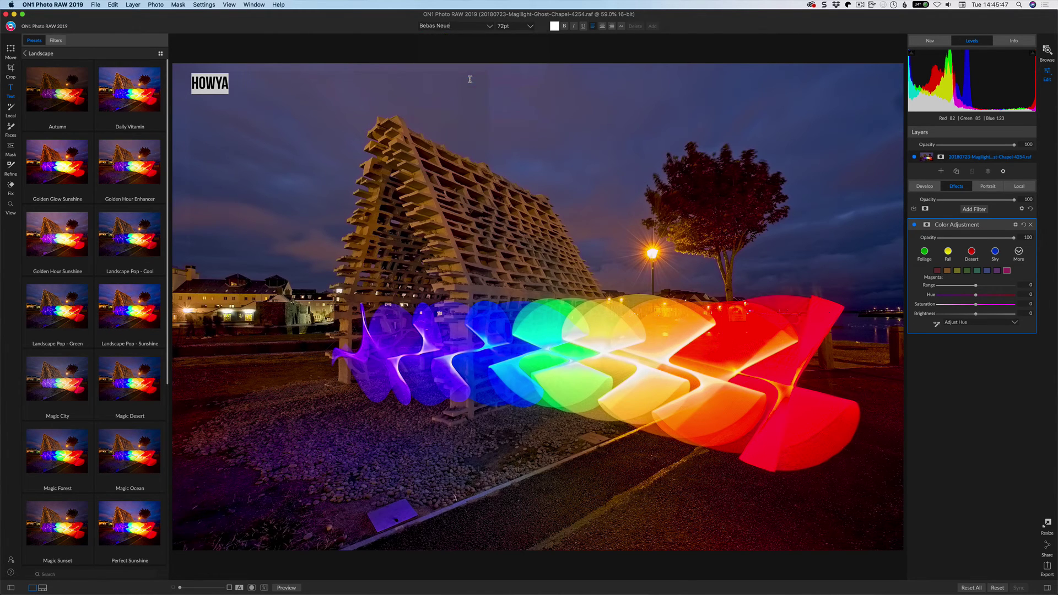
left_click(529, 401)
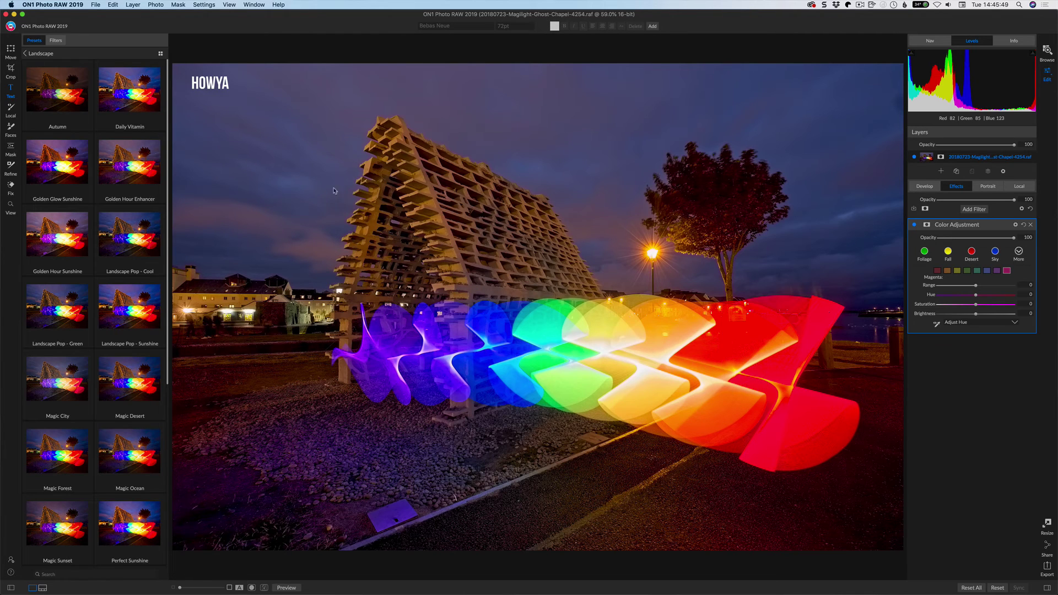